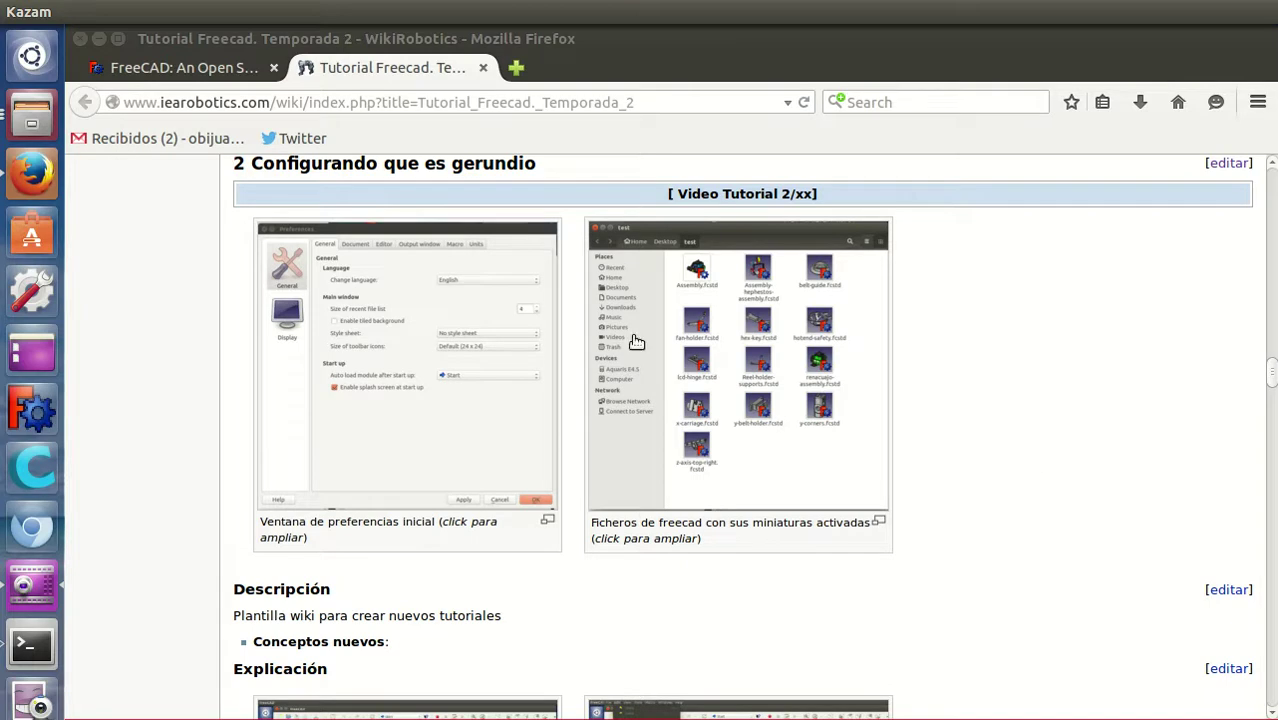
Launch FreeCAD and confirm in Help > About that version 0.15 is installed
{"action": "left_click", "coordinate": [28, 415]}
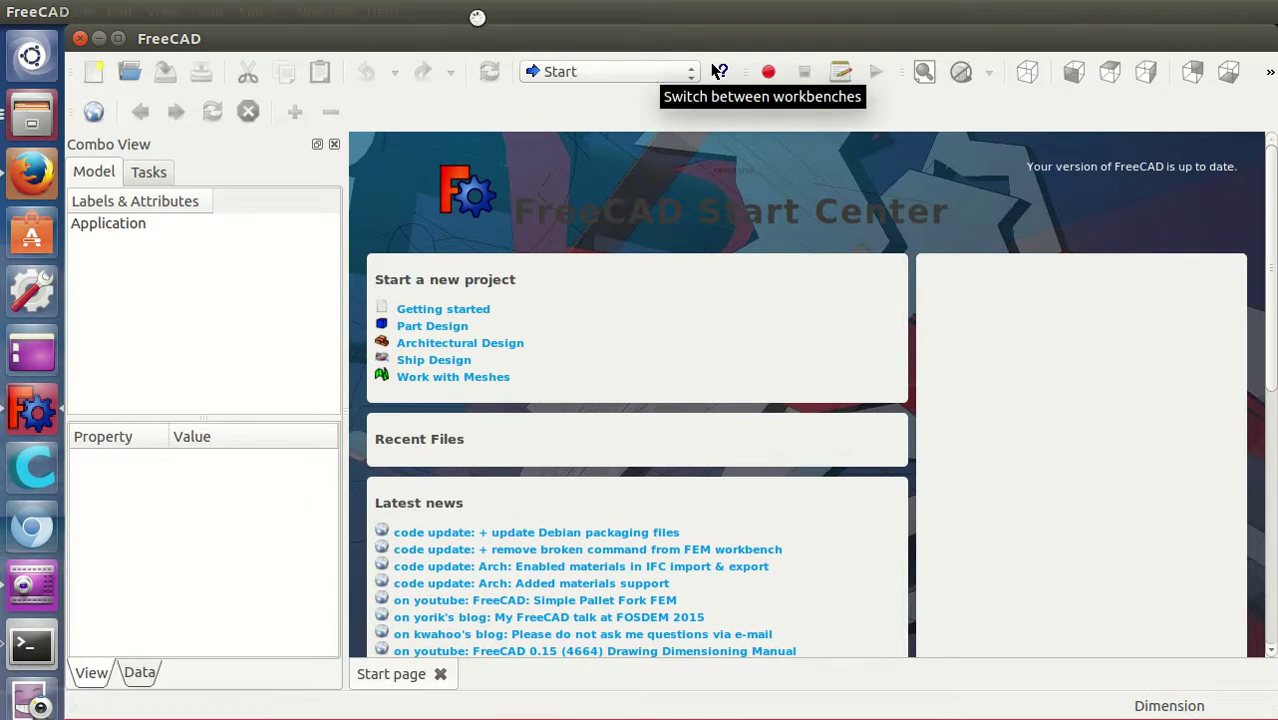
{"action": "left_click", "coordinate": [376, 11]}
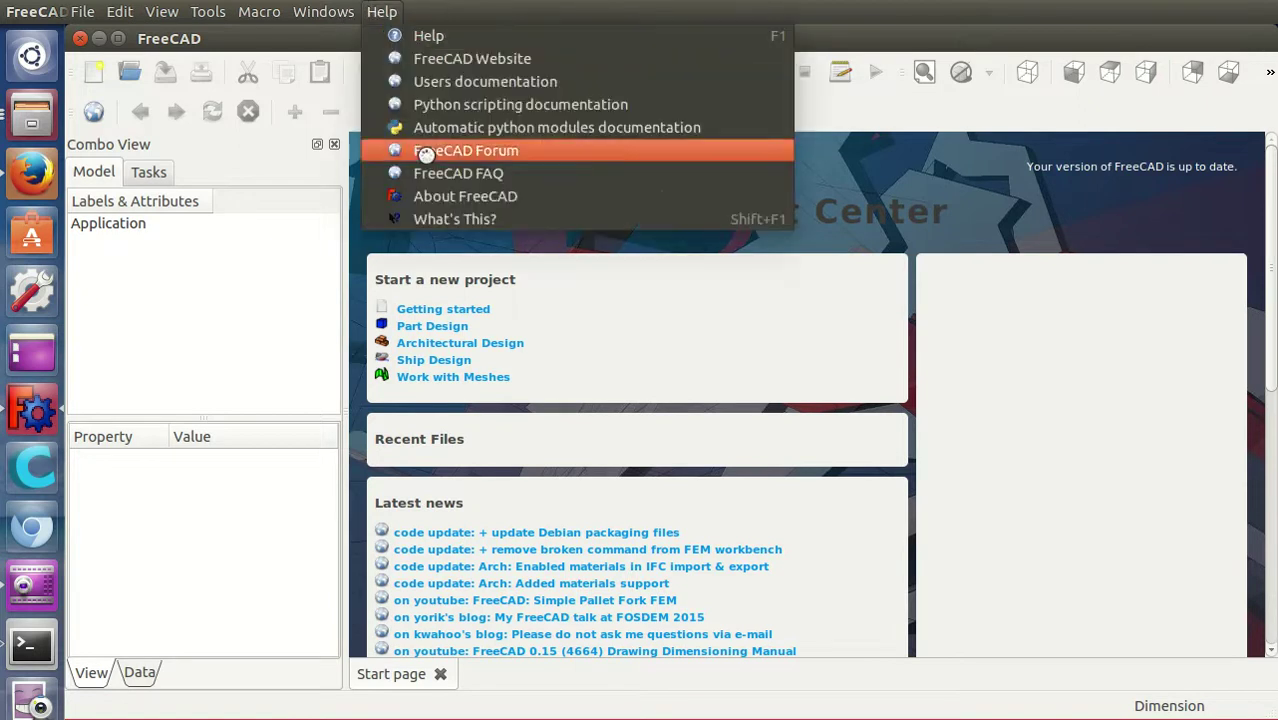
{"action": "left_click", "coordinate": [541, 203]}
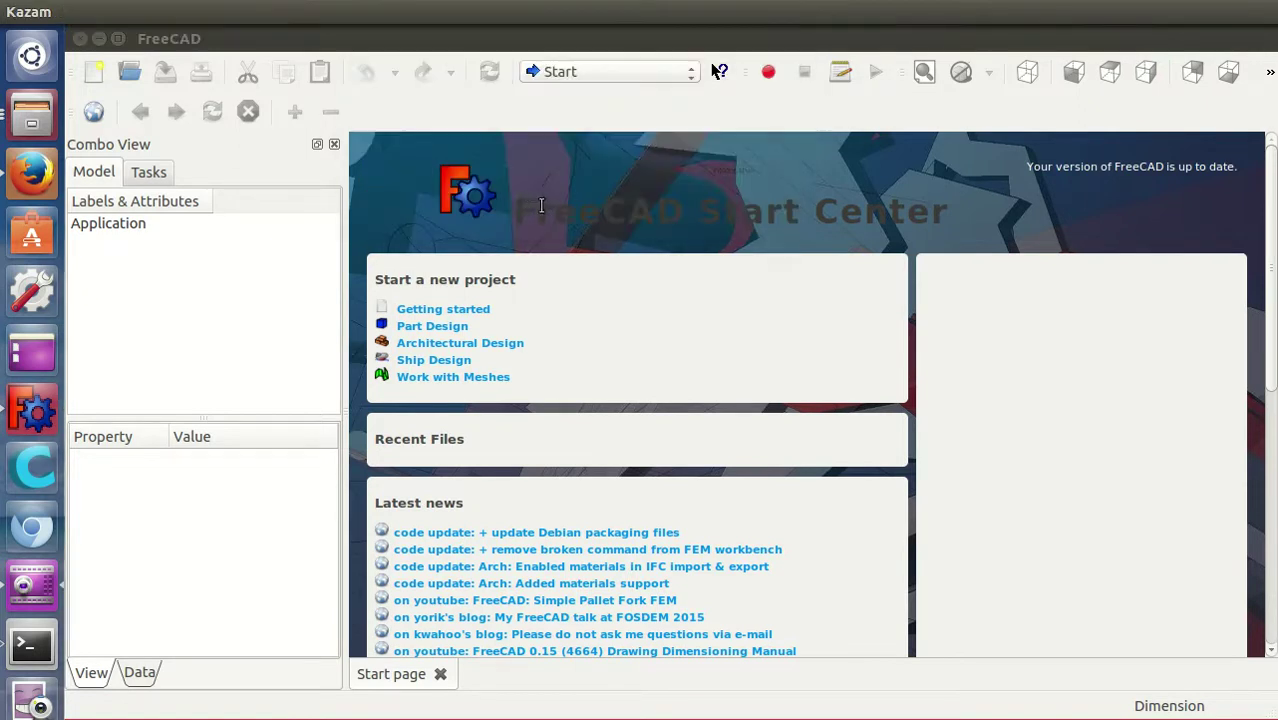
{"action": "mouse_move", "coordinate": [381, 11]}
{"action": "left_click", "coordinate": [400, 11]}
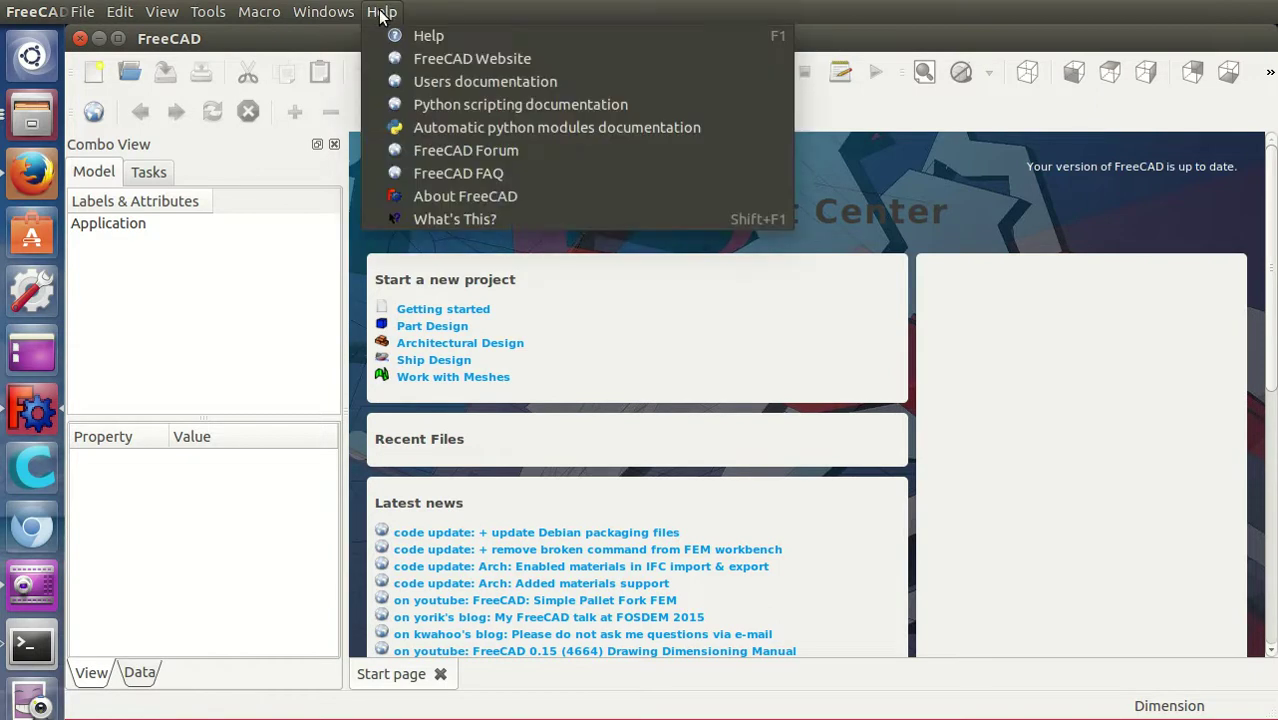
{"action": "left_click", "coordinate": [475, 197]}
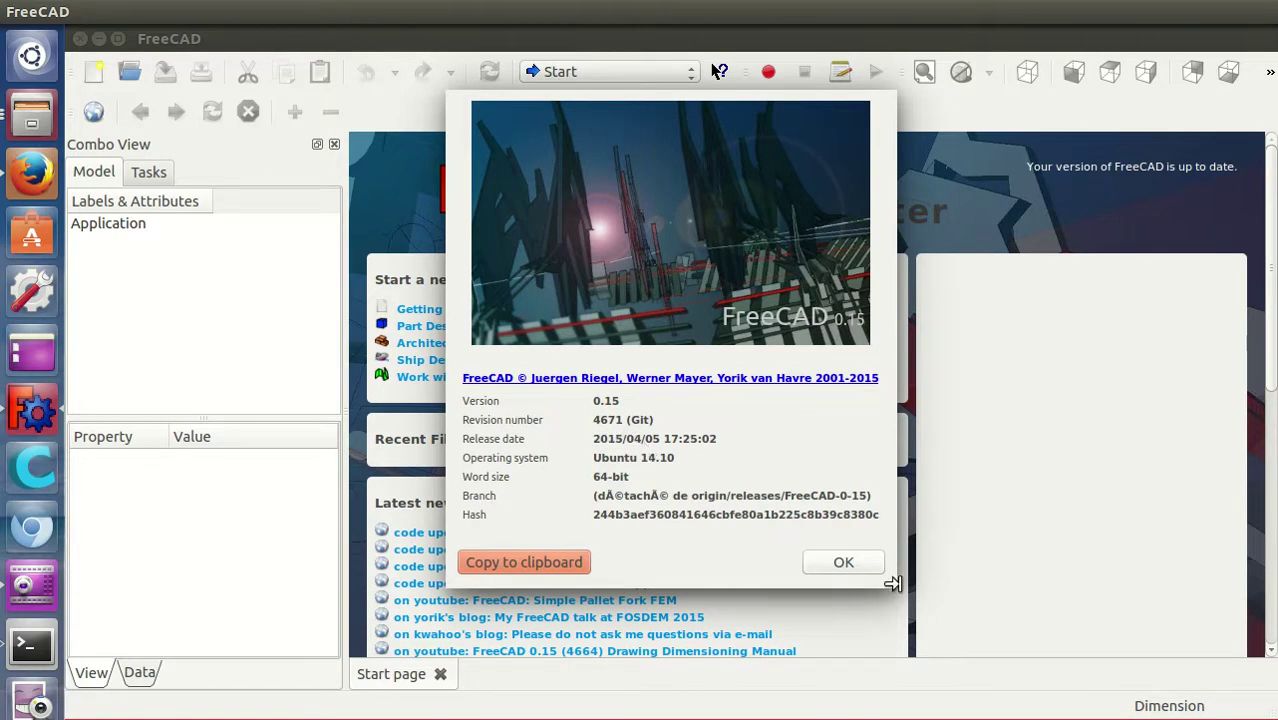
{"action": "left_click", "coordinate": [846, 560]}
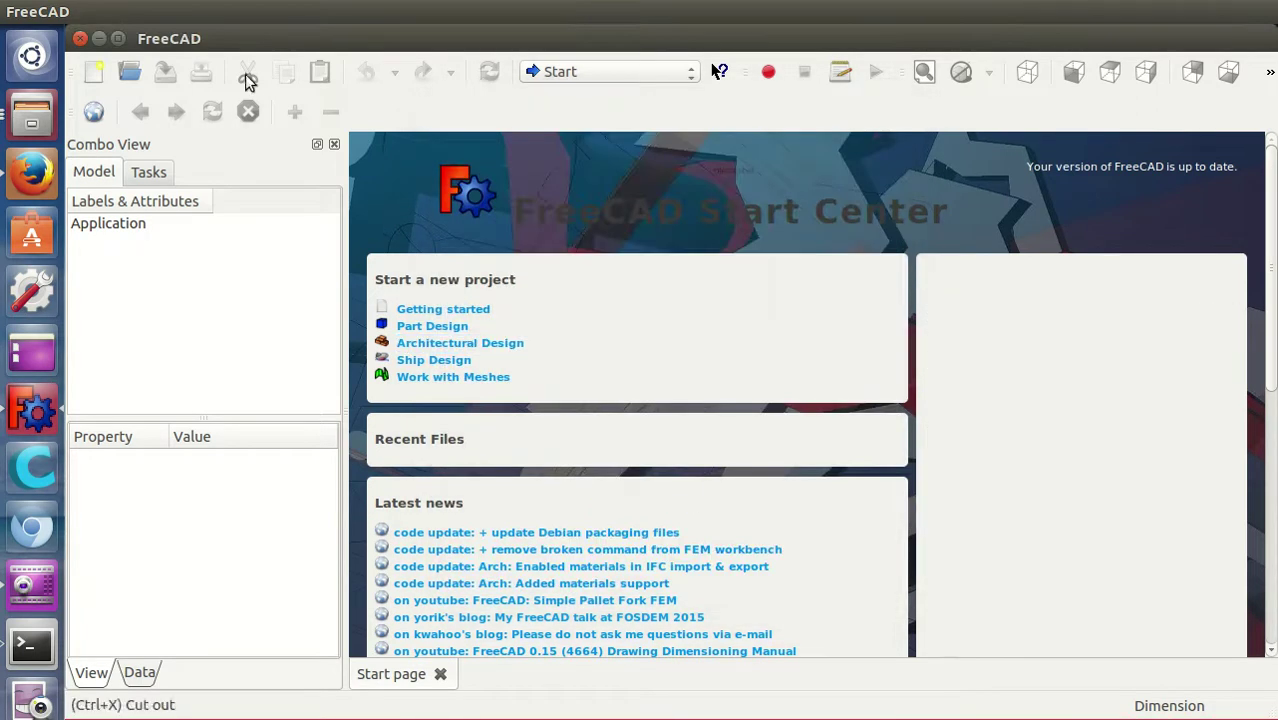
Open Edit > Preferences and move the dialog up so its bottom buttons show
{"action": "left_click", "coordinate": [86, 12]}
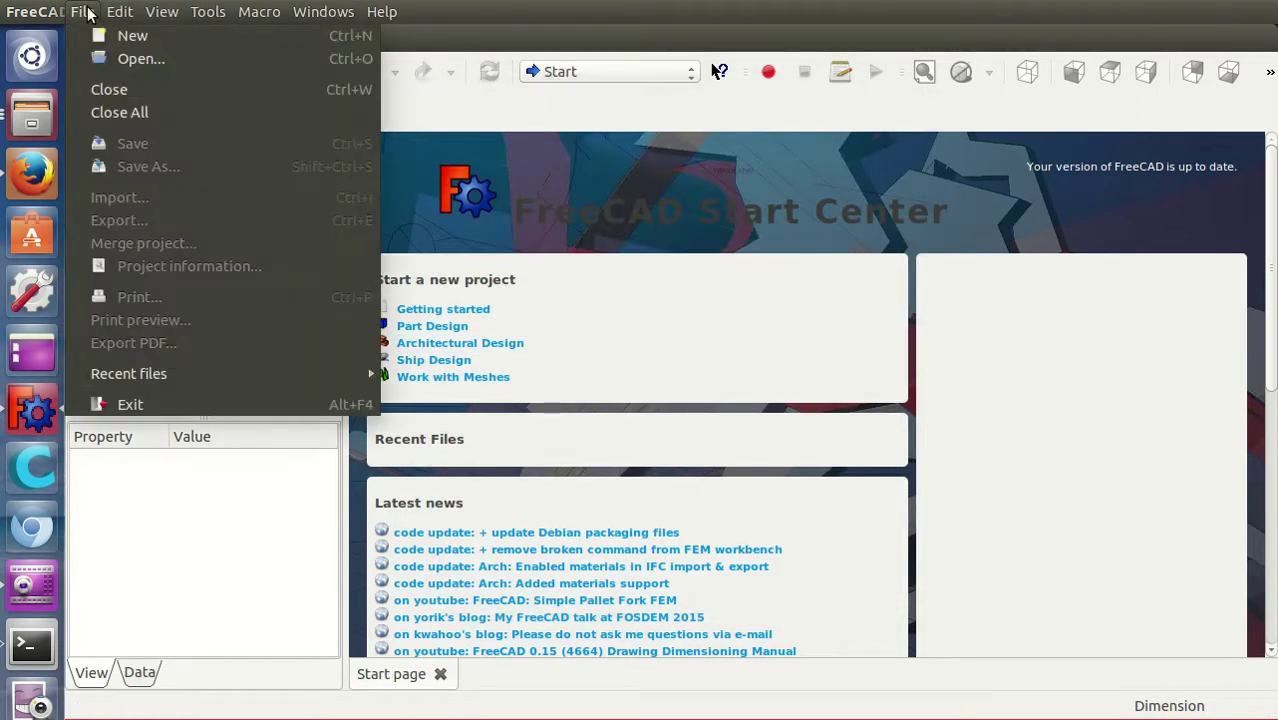
{"action": "mouse_move", "coordinate": [119, 12]}
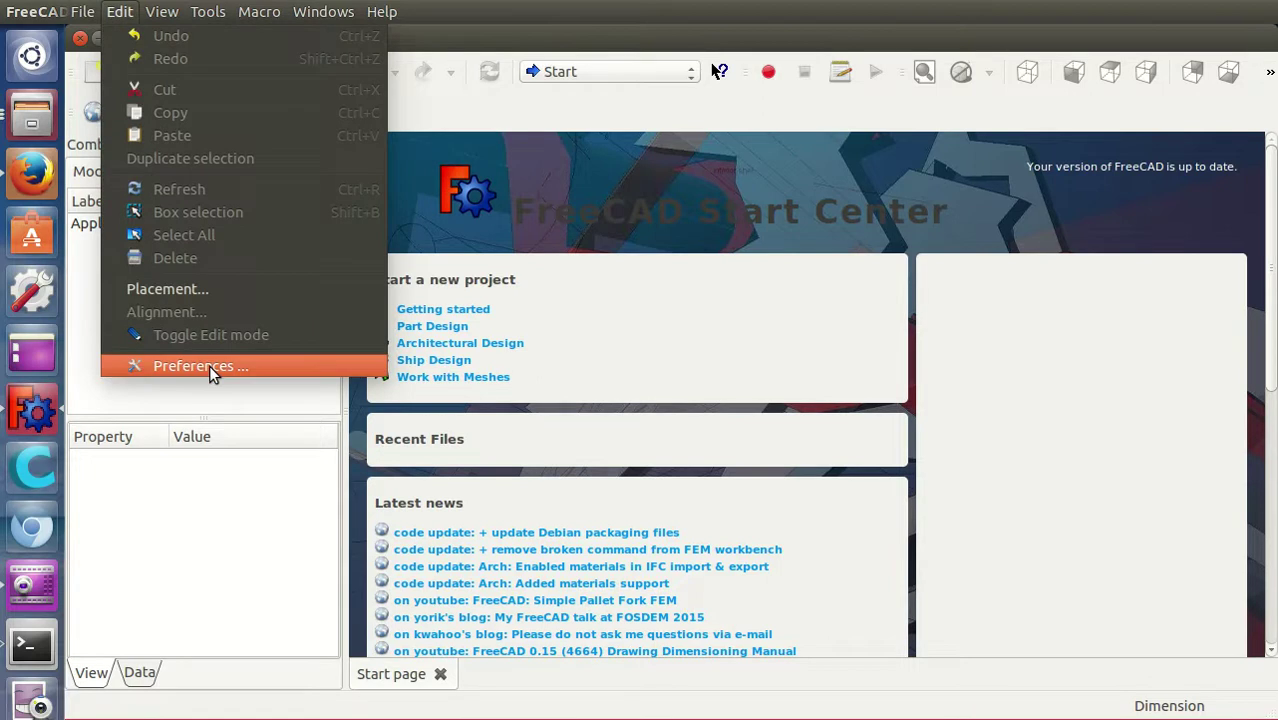
{"action": "left_click", "coordinate": [209, 365]}
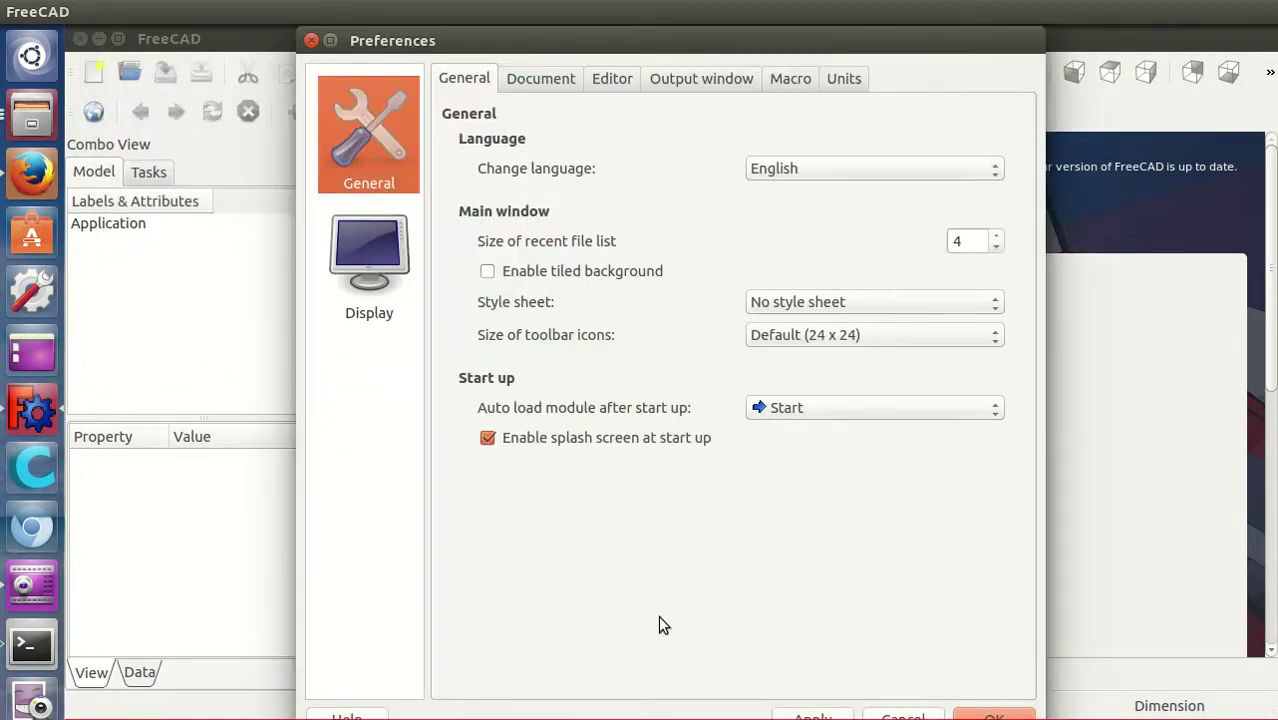
{"action": "left_click_drag", "start_coordinate": [656, 613], "coordinate": [651, 591], "text": "alt"}
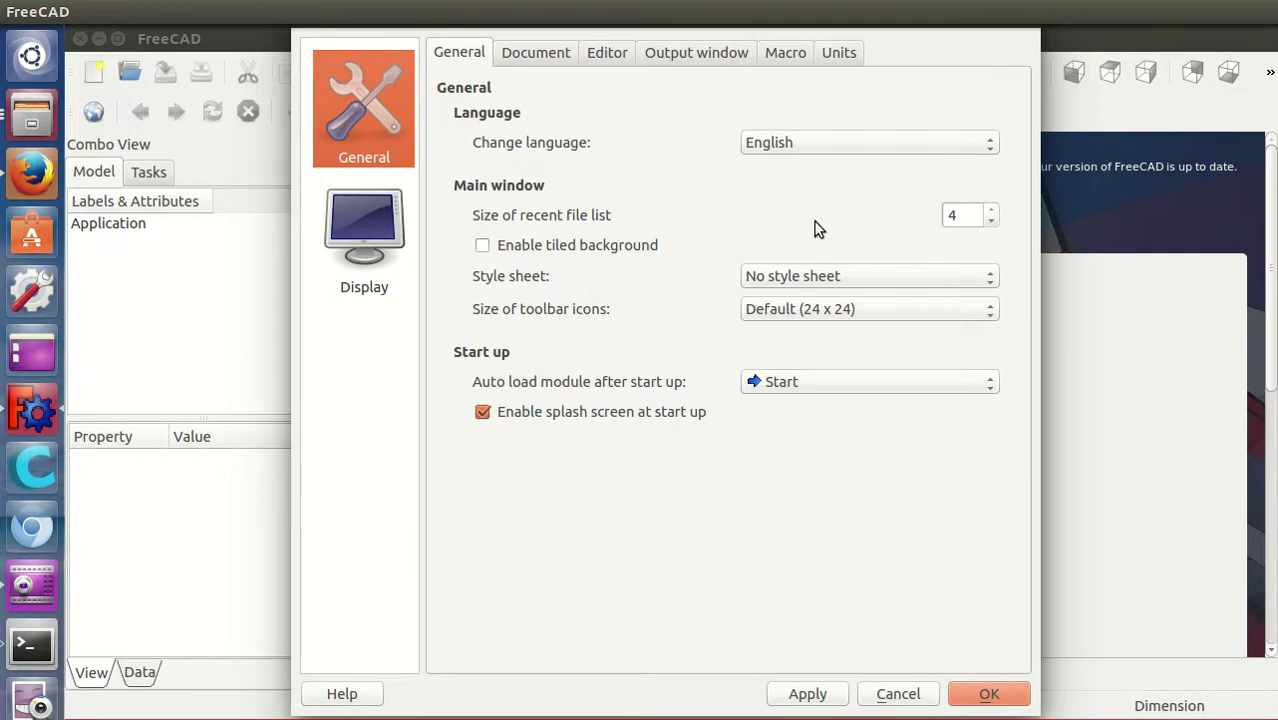
Apply Español, revert the language to English, and auto-load the Part module at start-up
{"action": "left_click", "coordinate": [770, 149]}
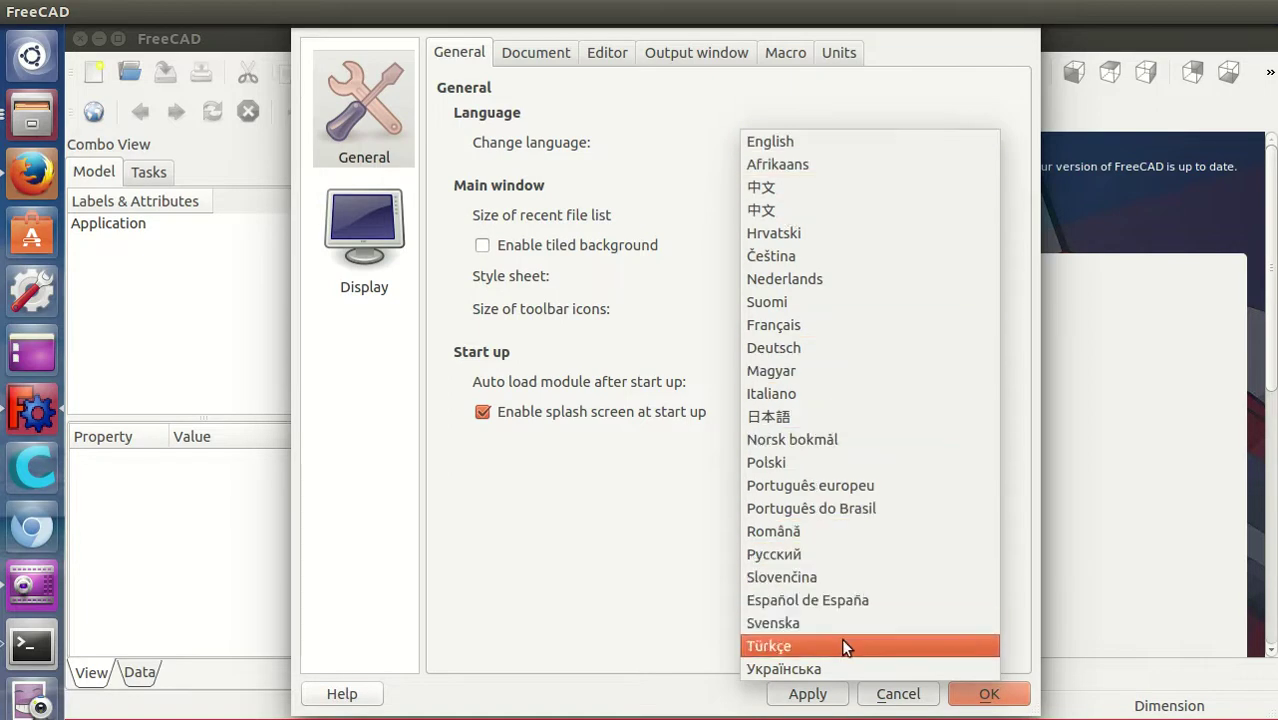
{"action": "left_click", "coordinate": [830, 599]}
{"action": "left_click", "coordinate": [808, 693]}
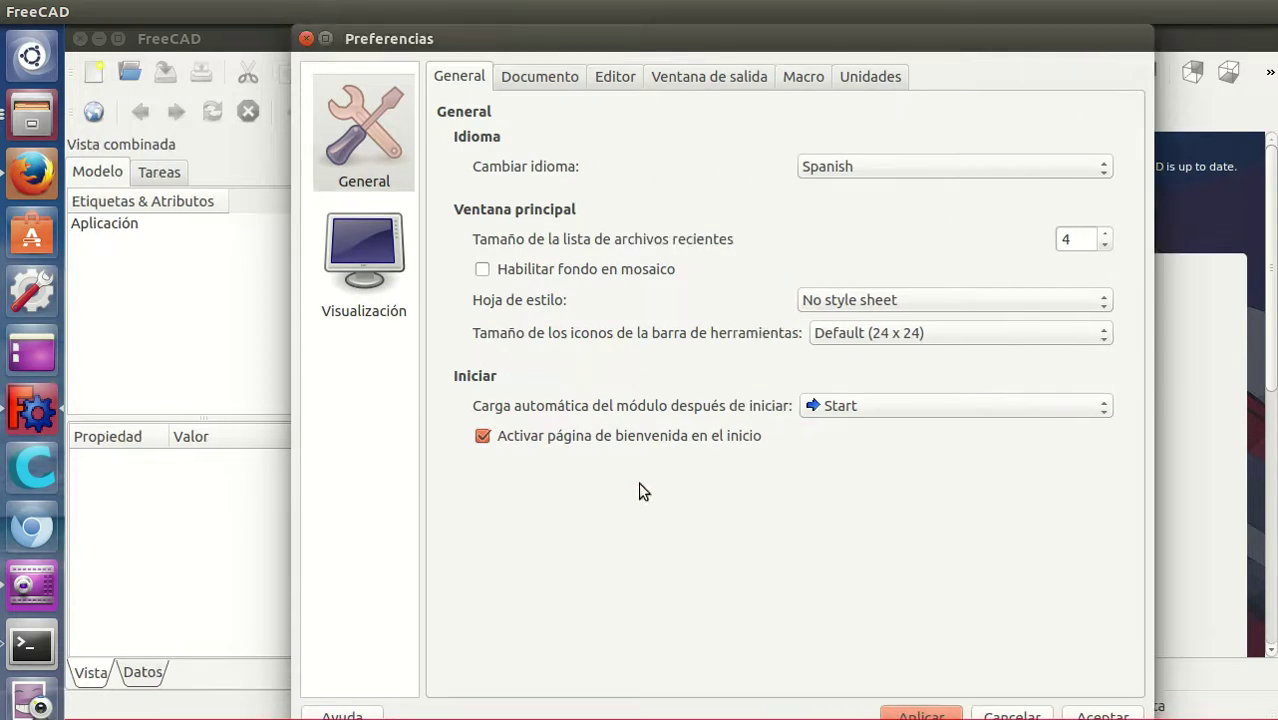
{"action": "left_click", "coordinate": [848, 167]}
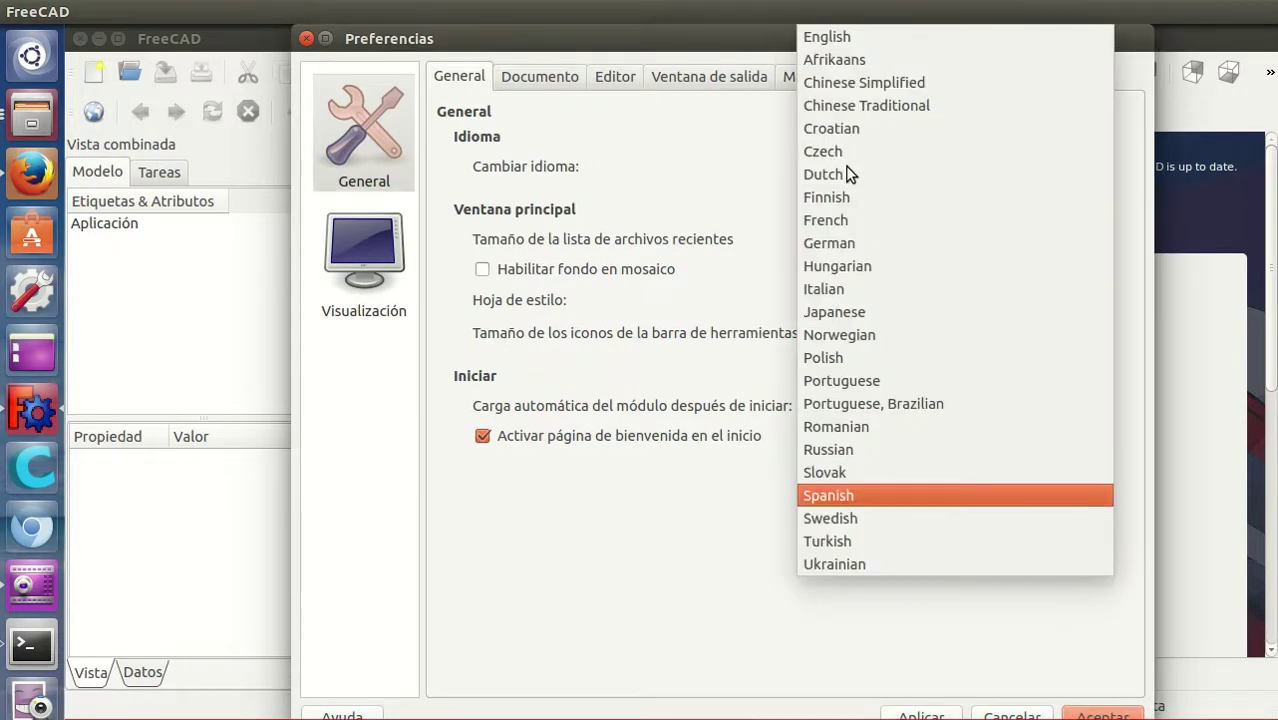
{"action": "left_click", "coordinate": [840, 37]}
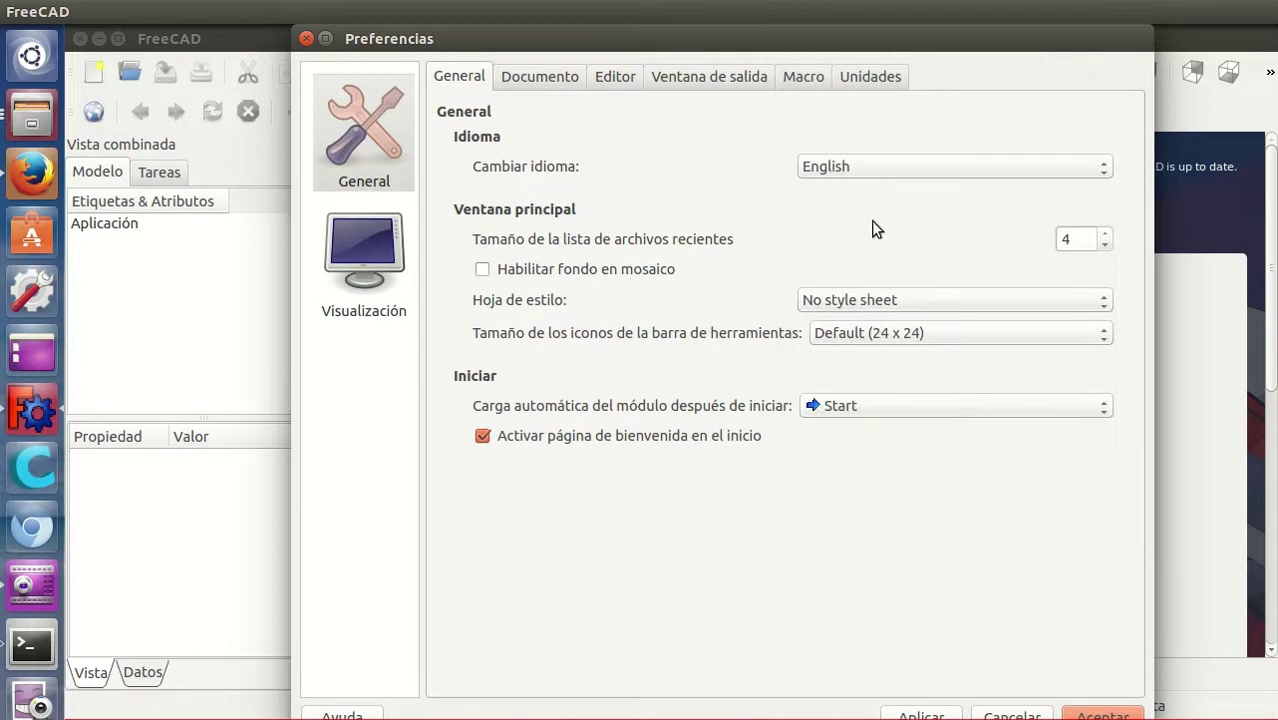
{"action": "left_click", "coordinate": [933, 714]}
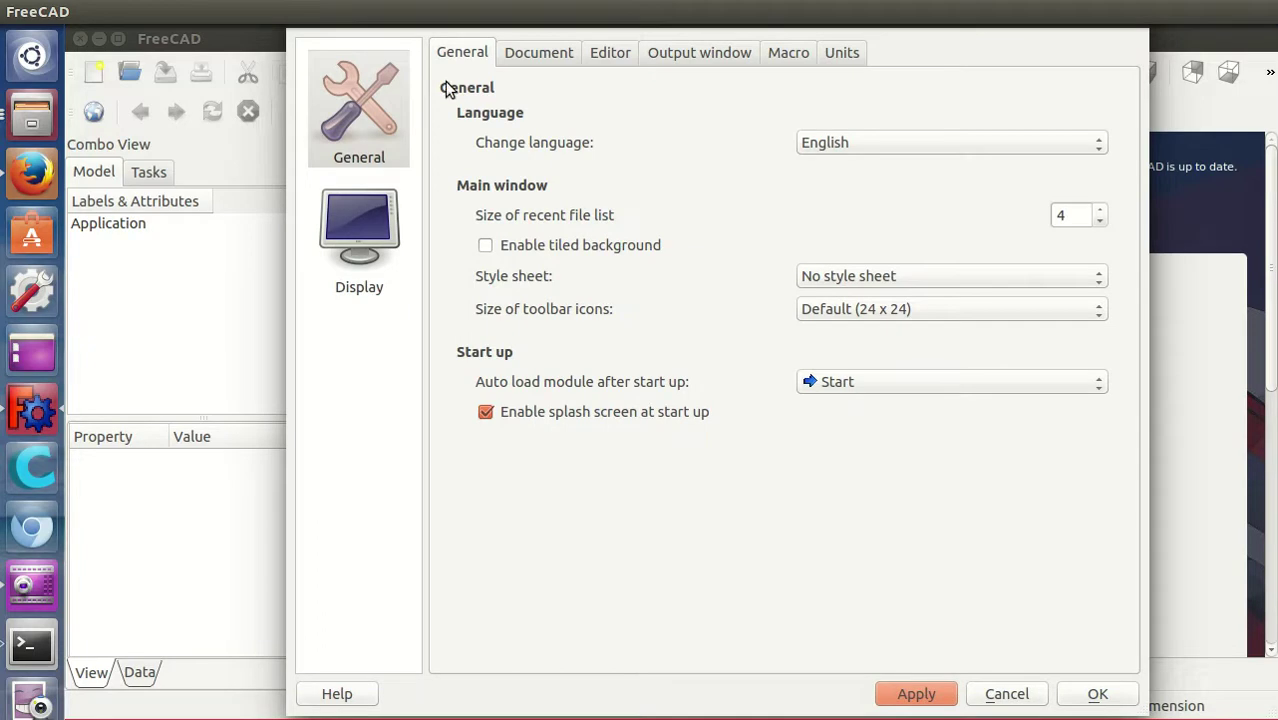
{"action": "left_click", "coordinate": [845, 384]}
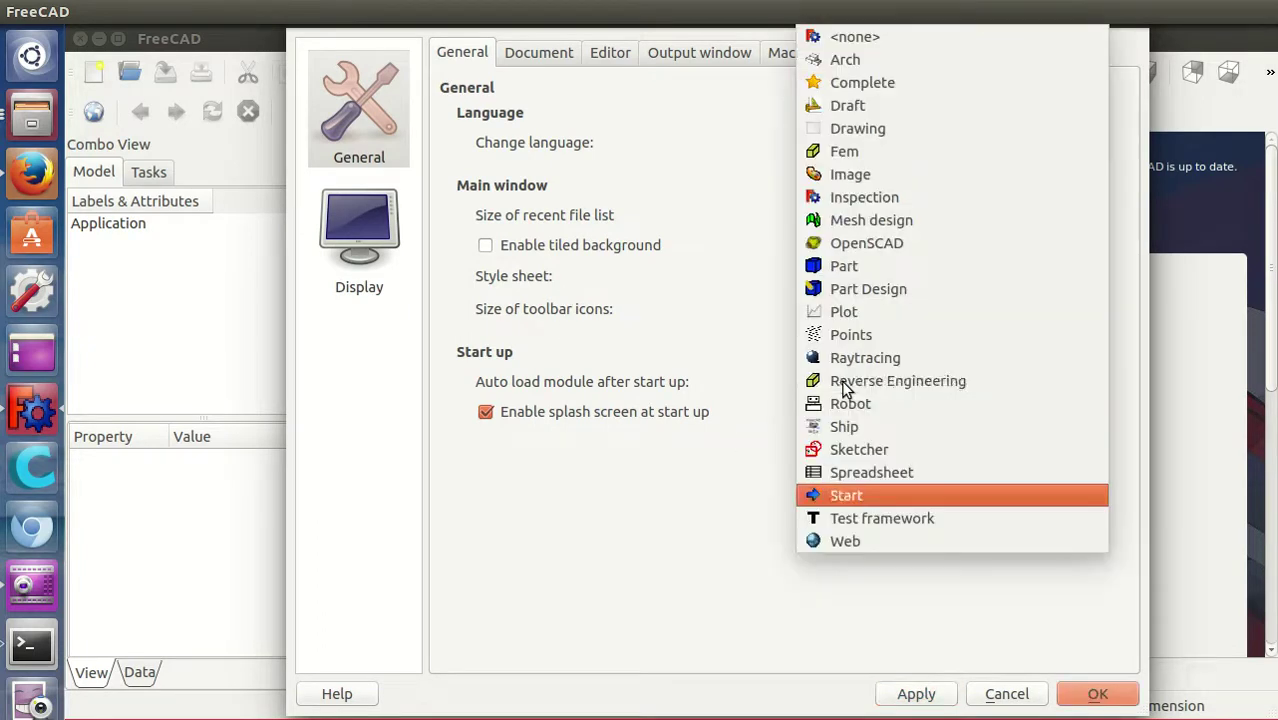
{"action": "left_click", "coordinate": [858, 266]}
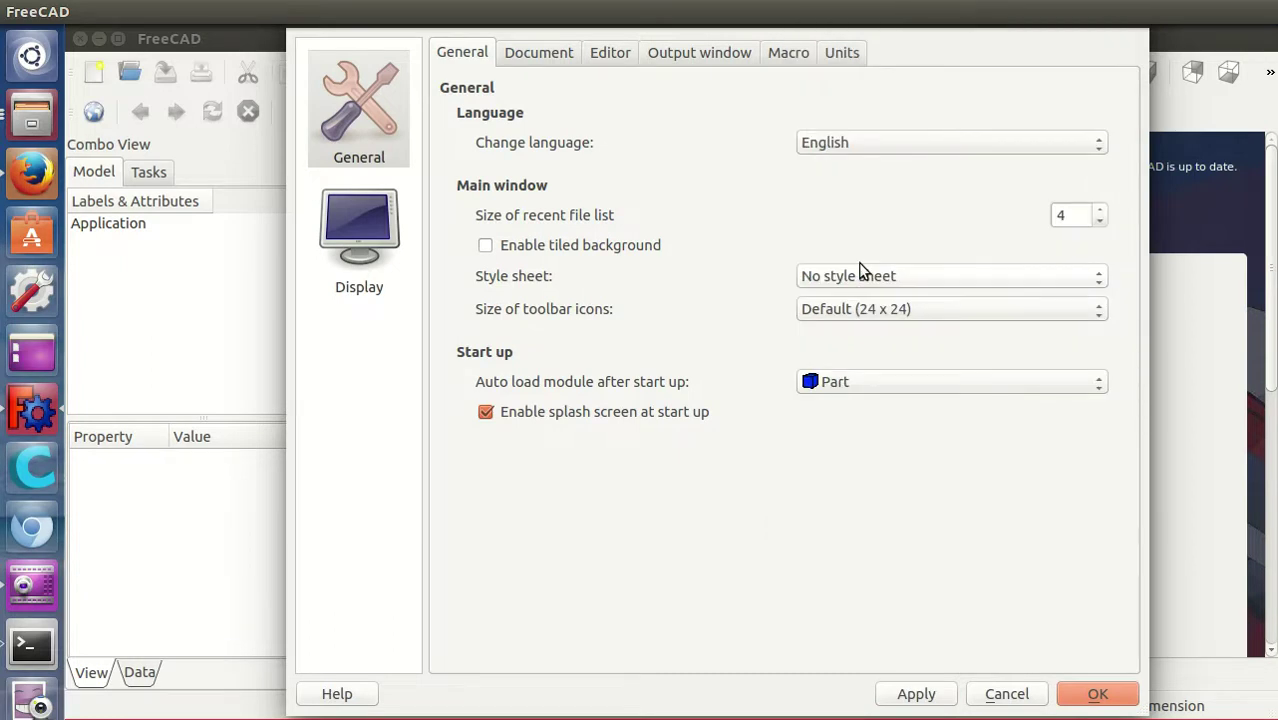
On the Document page, enable a new document at start-up and saving thumbnails in project files
{"action": "left_click", "coordinate": [544, 54]}
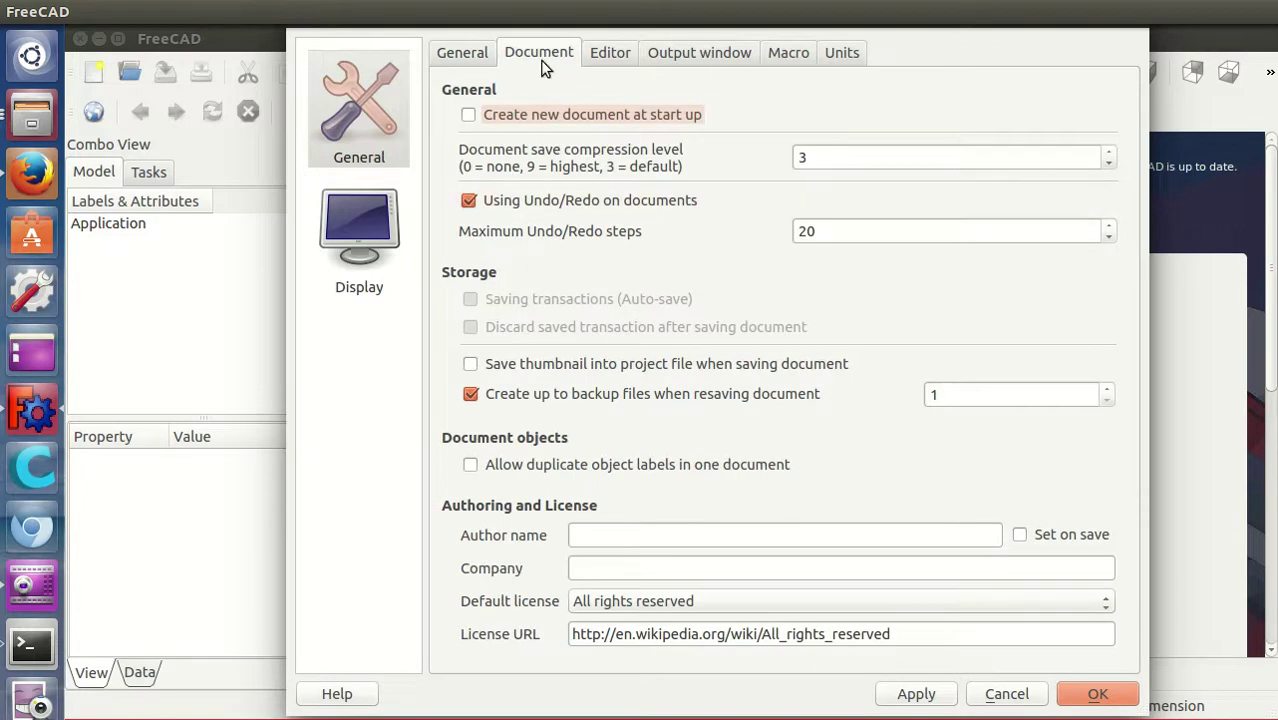
{"action": "left_click", "coordinate": [490, 114]}
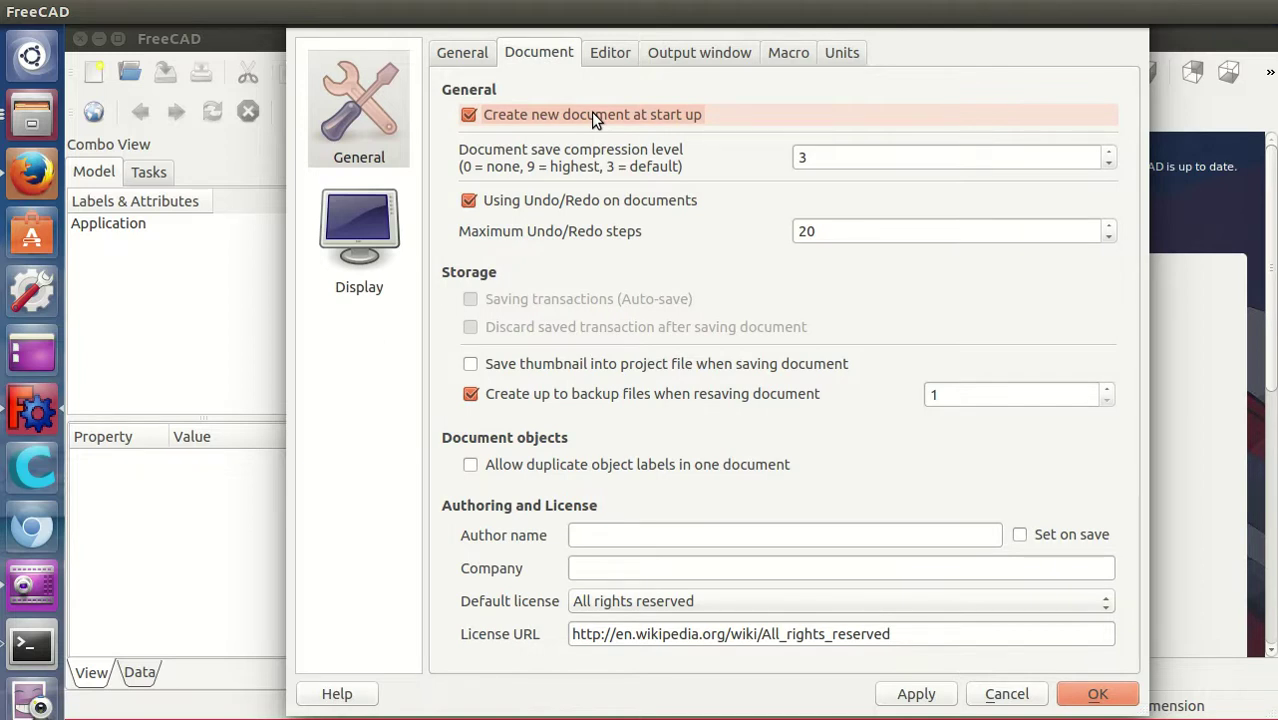
{"action": "left_click", "coordinate": [502, 366]}
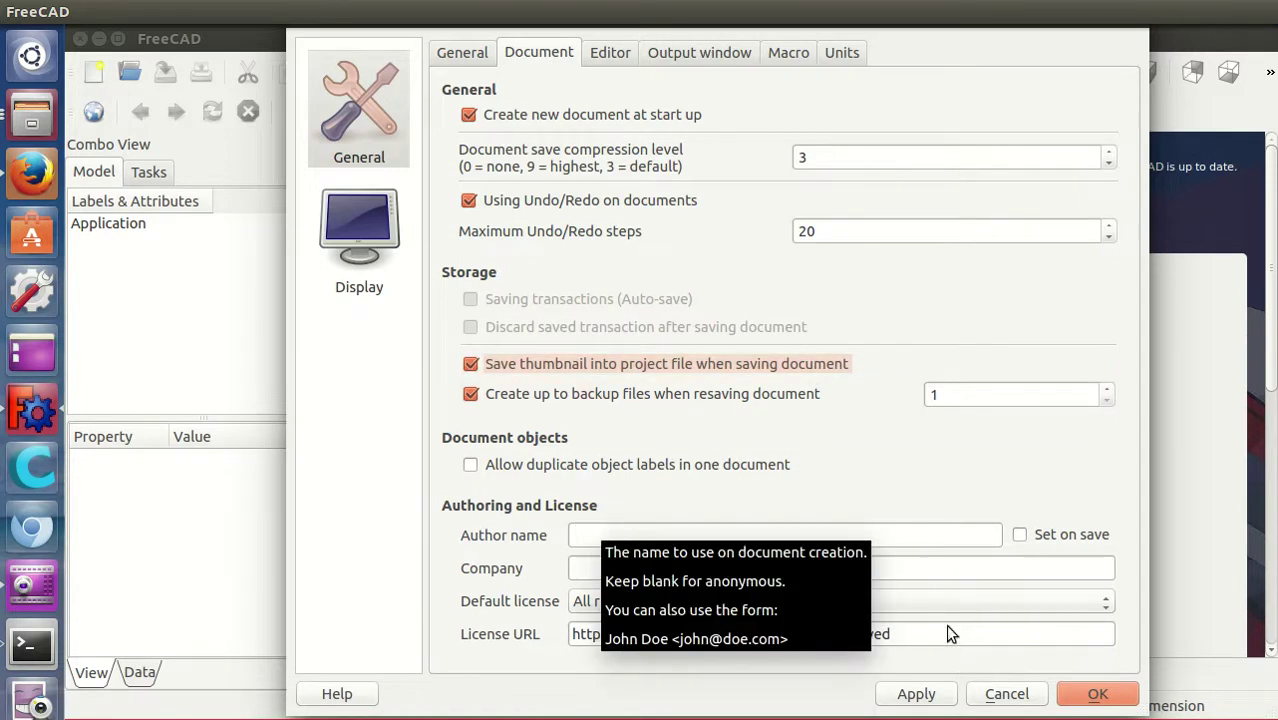
Enter the author's name, pick CreativeCommons Attribution-ShareAlike as default license, and apply
{"action": "left_click", "coordinate": [622, 535]}
{"action": "type", "text": "Juan Gonzalez (Obijuan)"}
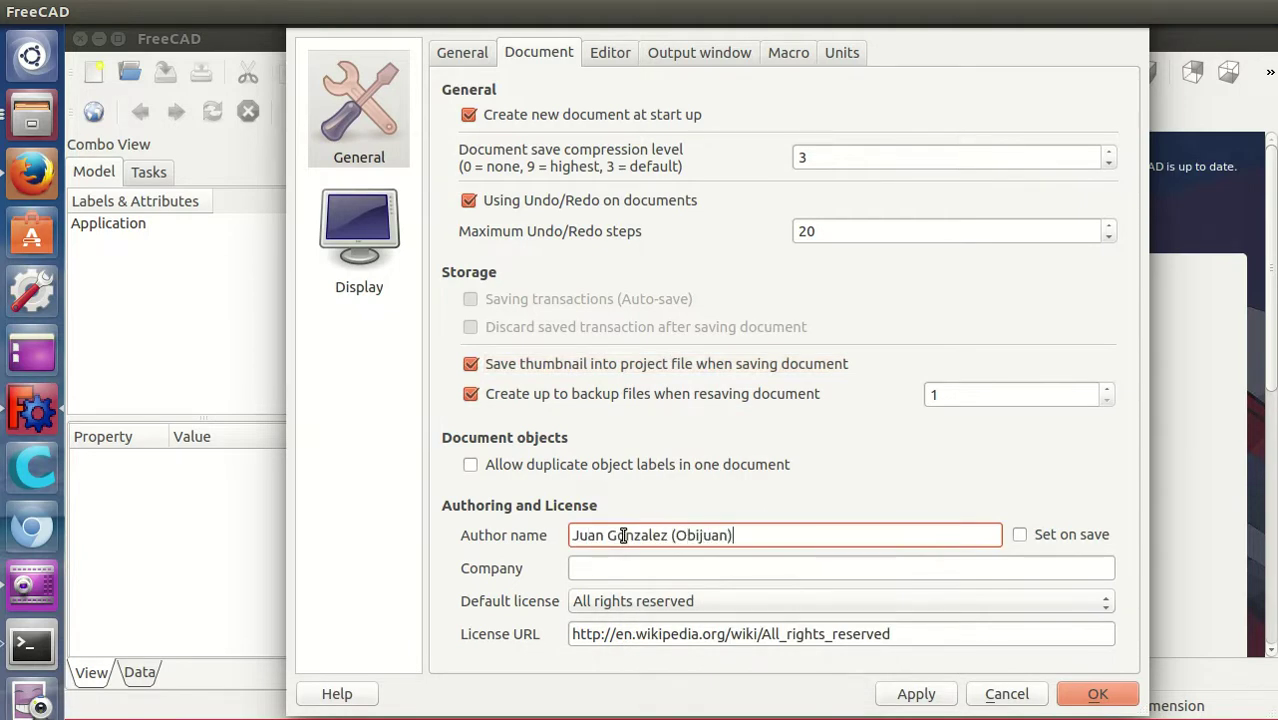
{"action": "left_click", "coordinate": [629, 563]}
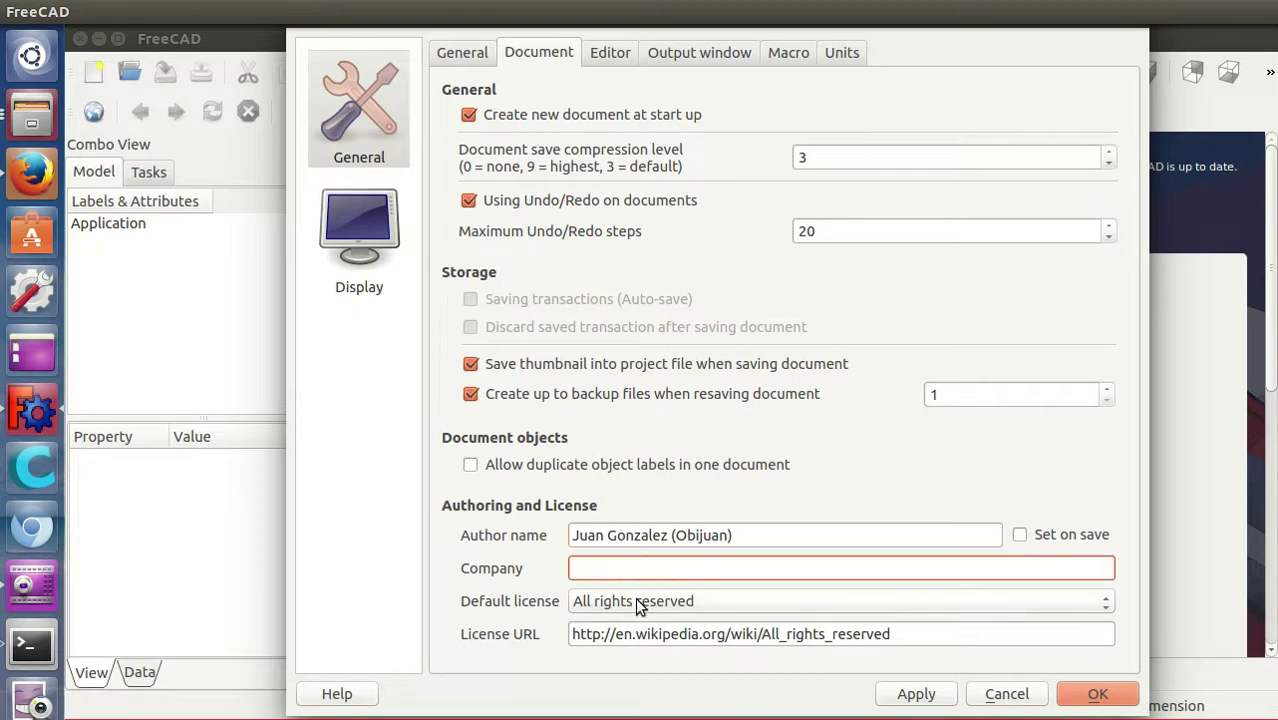
{"action": "left_click", "coordinate": [635, 597]}
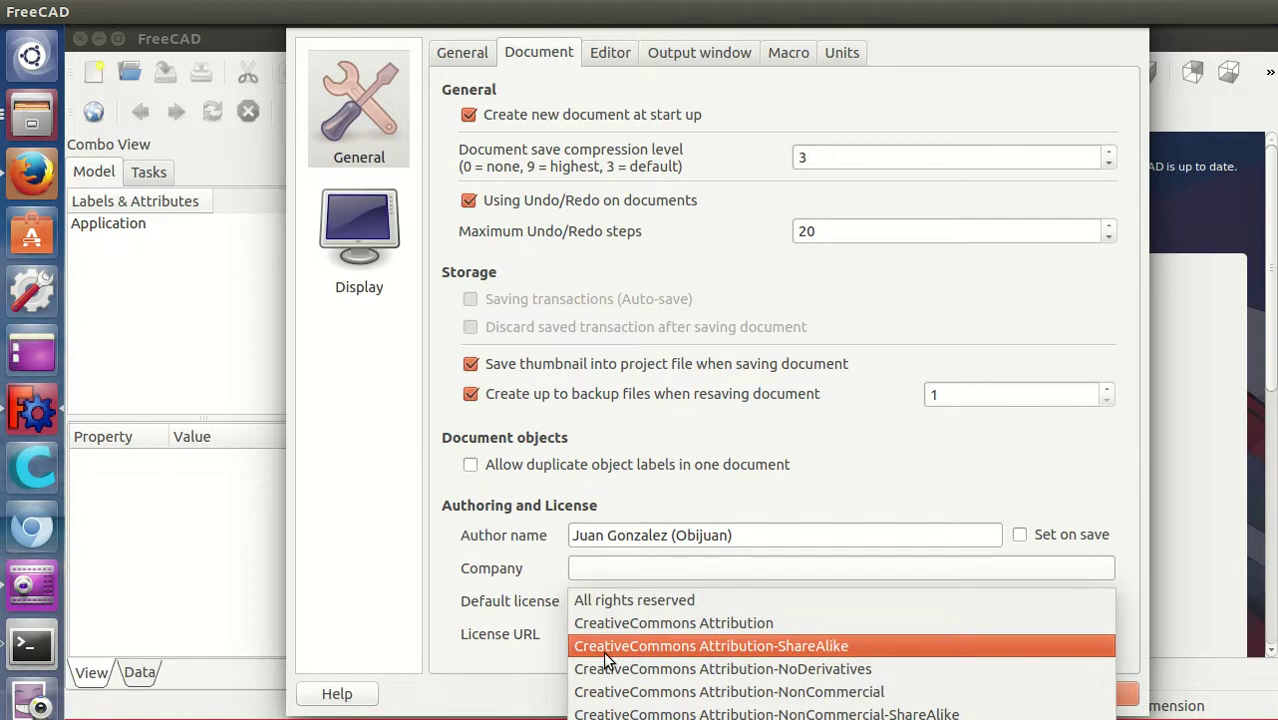
{"action": "left_click", "coordinate": [849, 649]}
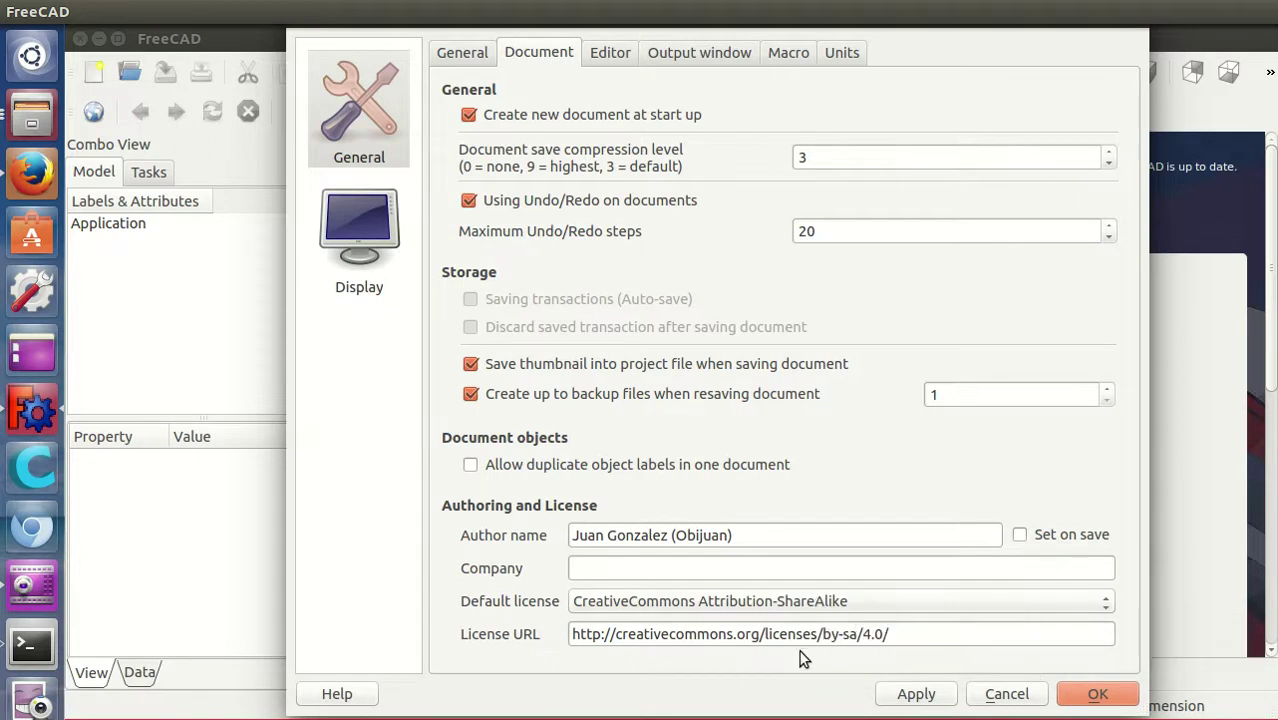
{"action": "left_click", "coordinate": [938, 695]}
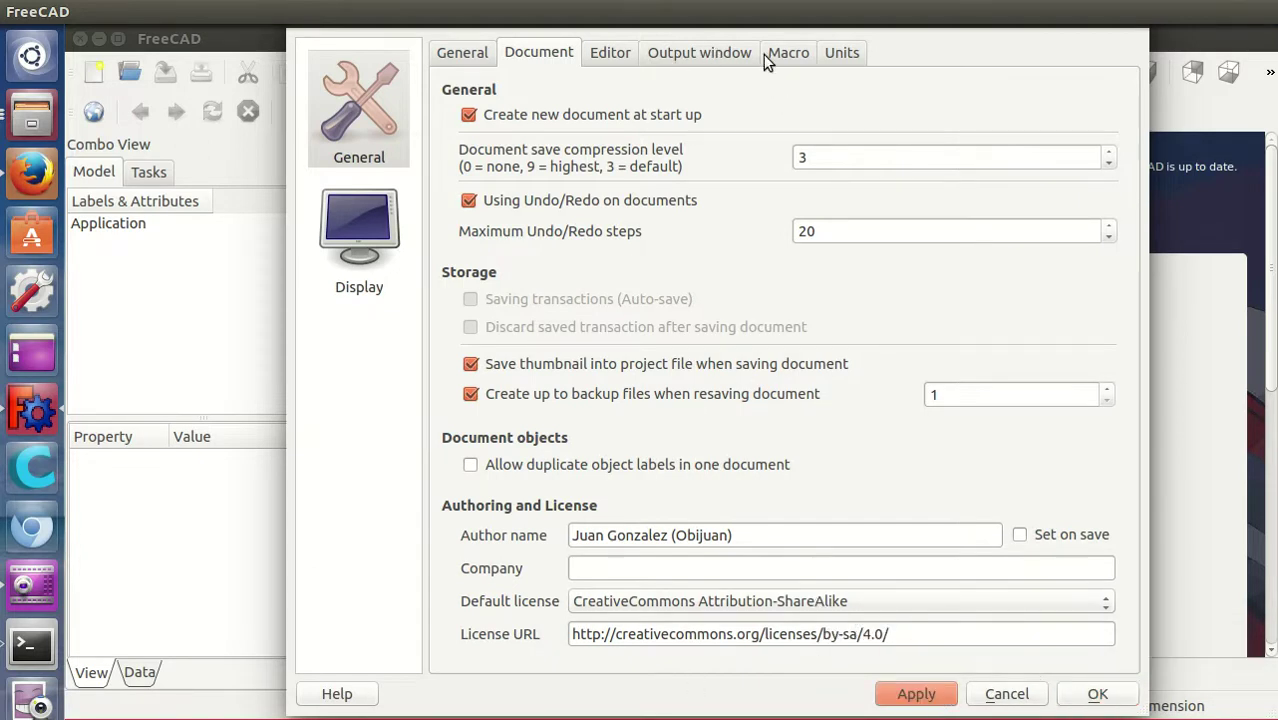
On the Output window page, check both redirect boxes for internal Python output and errors
{"action": "left_click", "coordinate": [713, 55]}
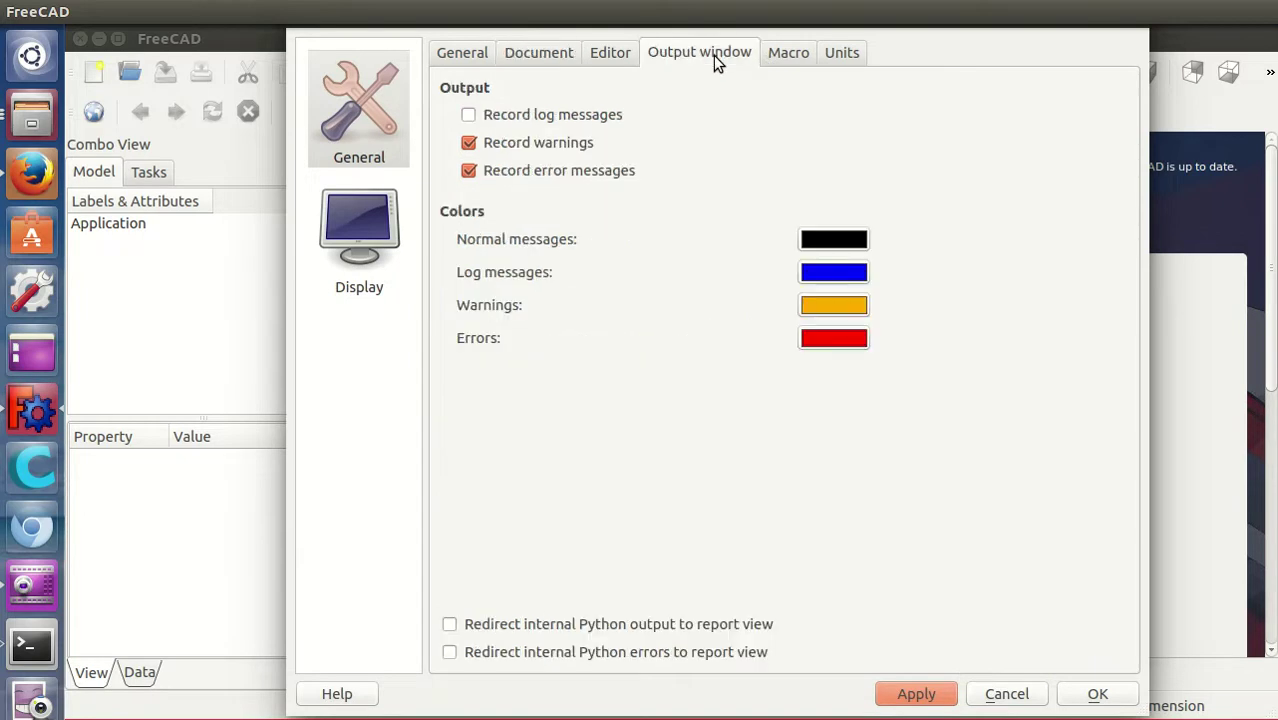
{"action": "left_click", "coordinate": [450, 624]}
{"action": "left_click", "coordinate": [450, 652]}
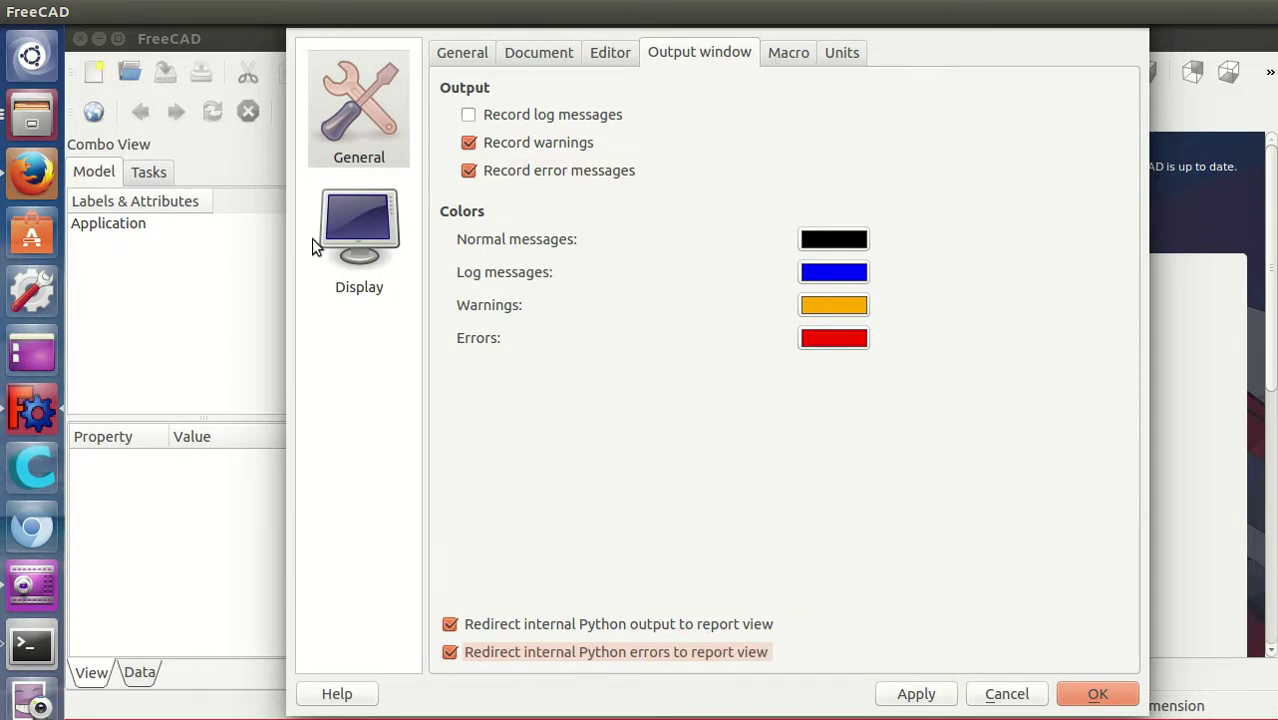
Set Display > 3D View navigation to Blender, review its mouse controls, and confirm with OK
{"action": "left_click", "coordinate": [356, 243]}
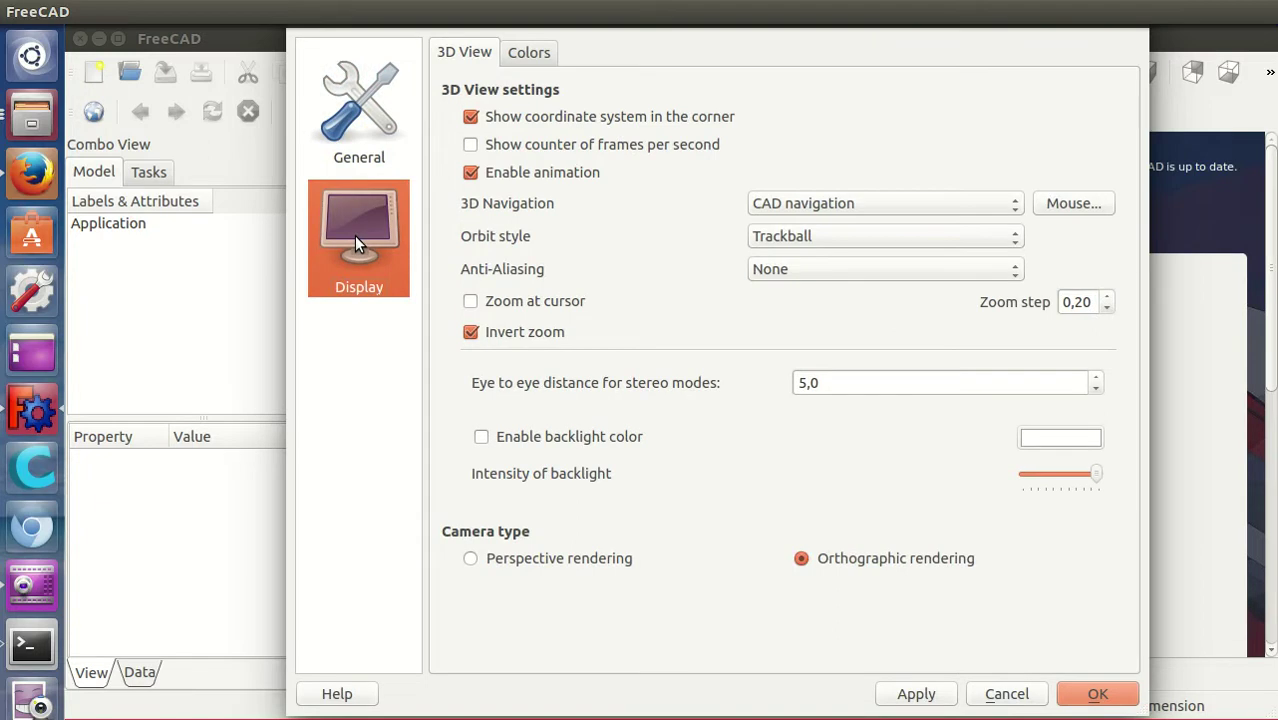
{"action": "left_click", "coordinate": [852, 205]}
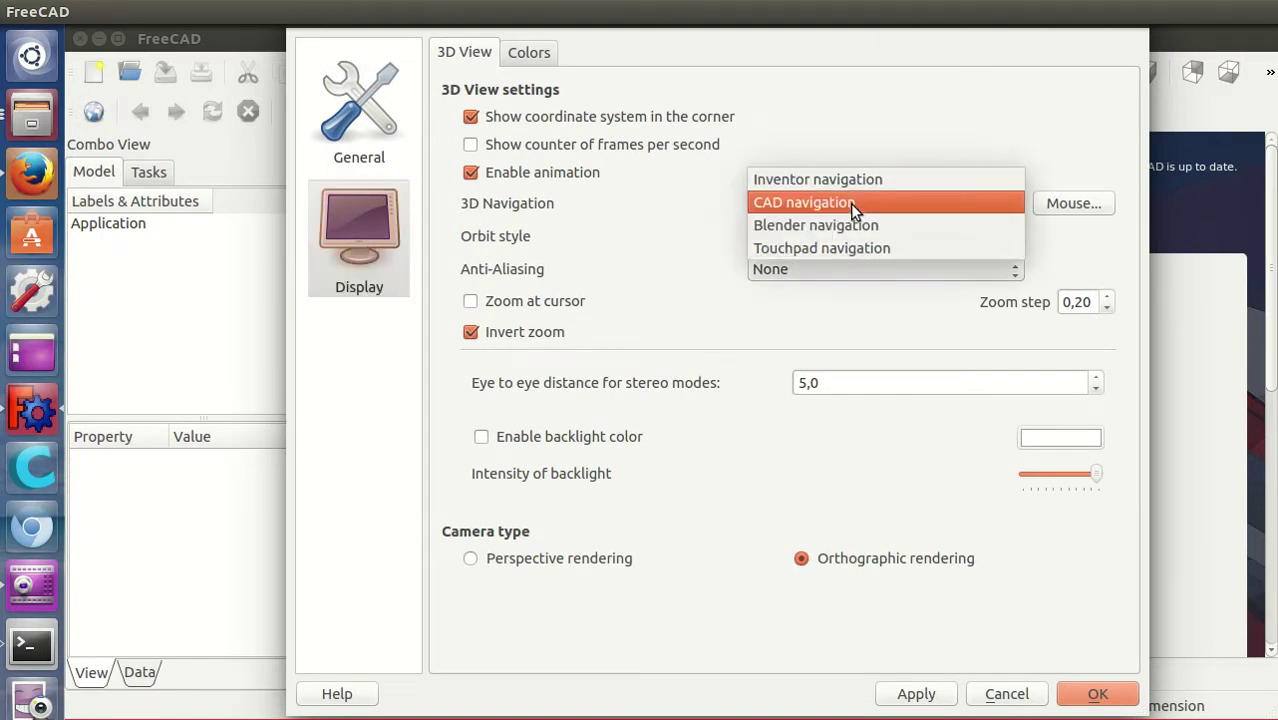
{"action": "left_click", "coordinate": [898, 225]}
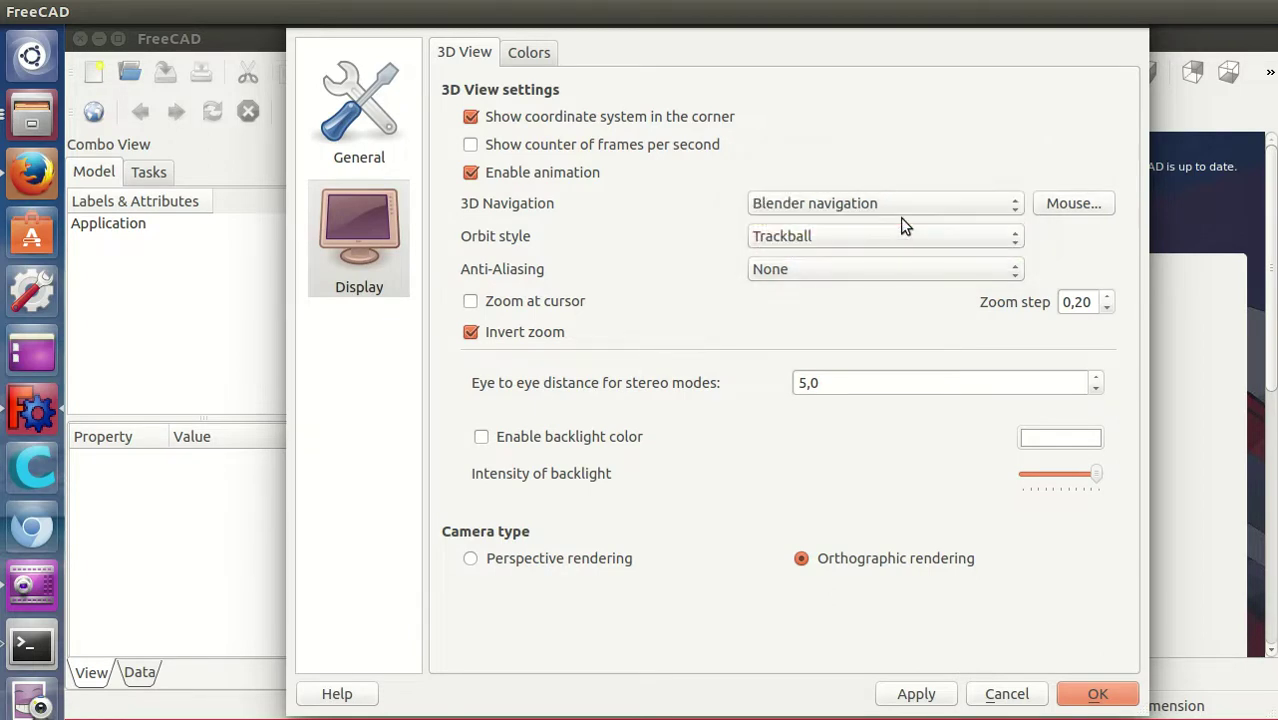
{"action": "left_click", "coordinate": [1065, 210]}
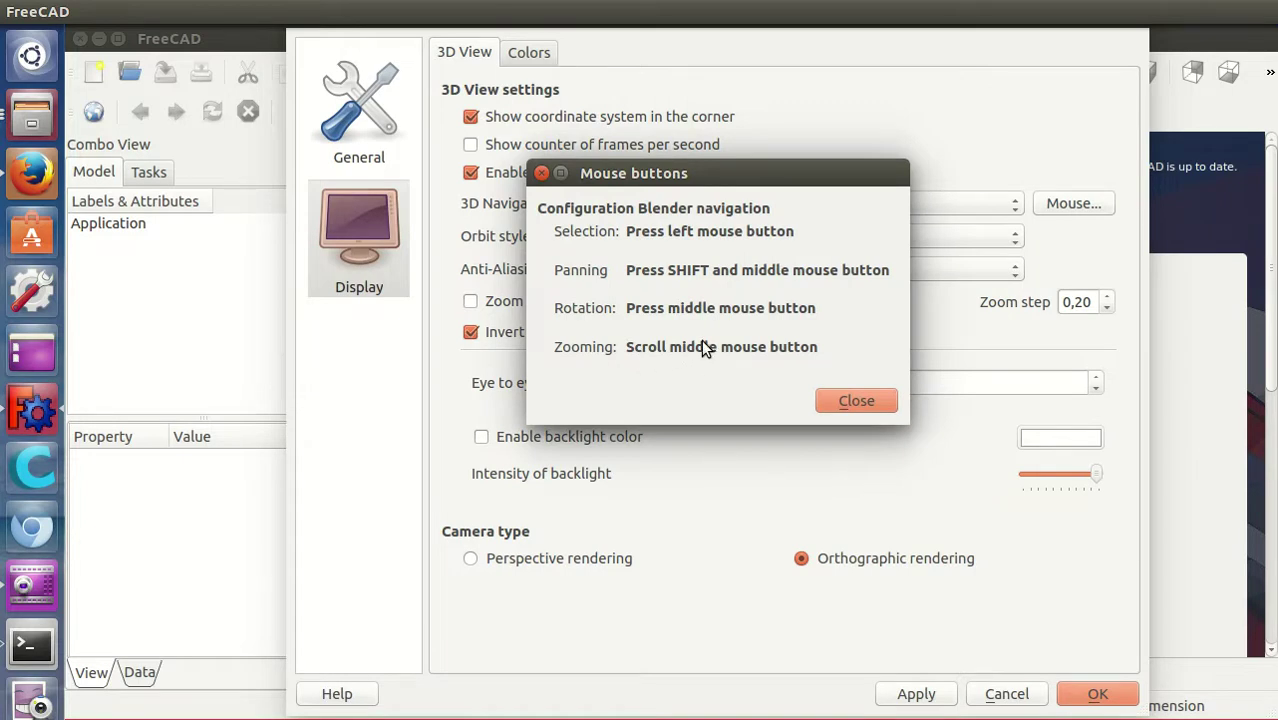
{"action": "left_click", "coordinate": [855, 401]}
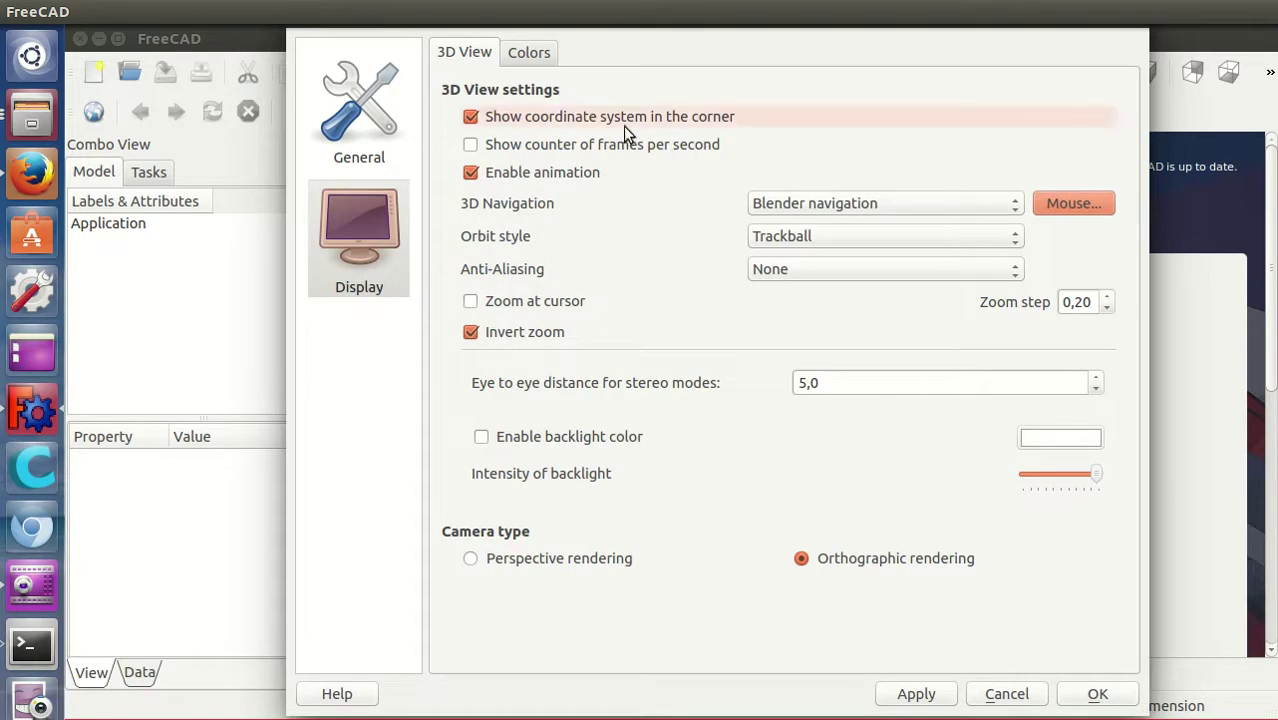
{"action": "left_click", "coordinate": [1093, 693]}
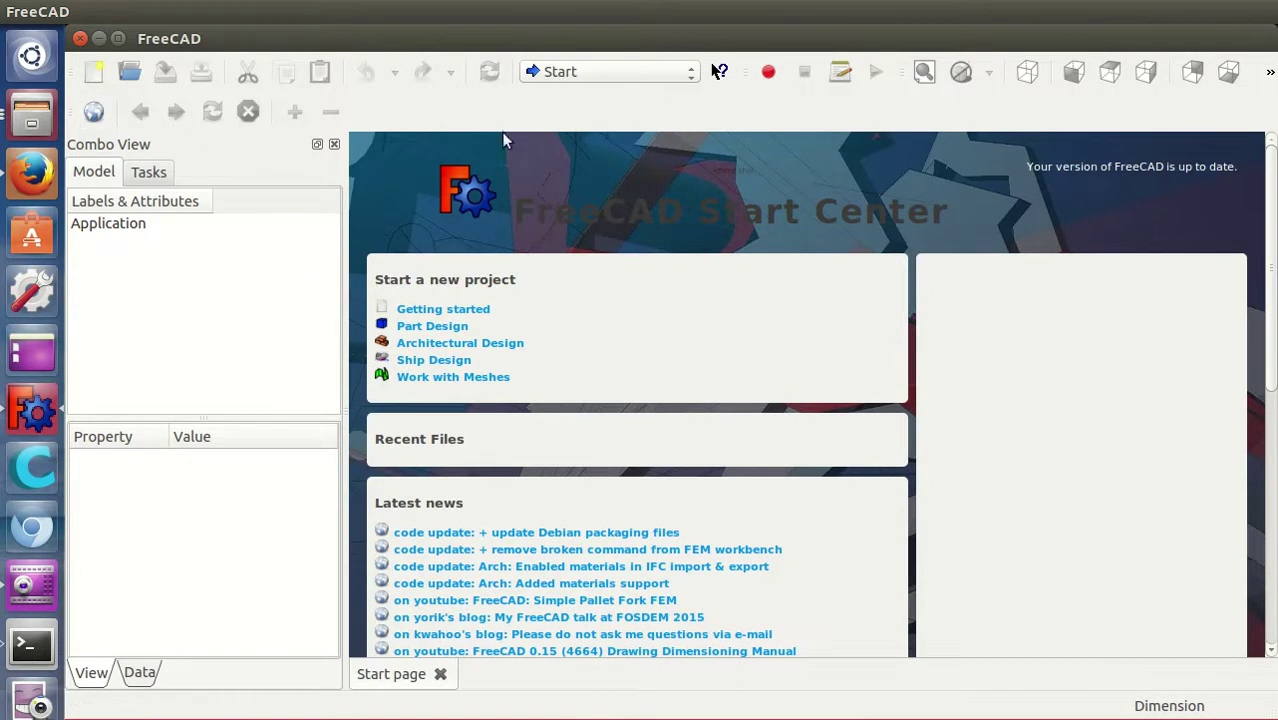
{"action": "left_click", "coordinate": [583, 73]}
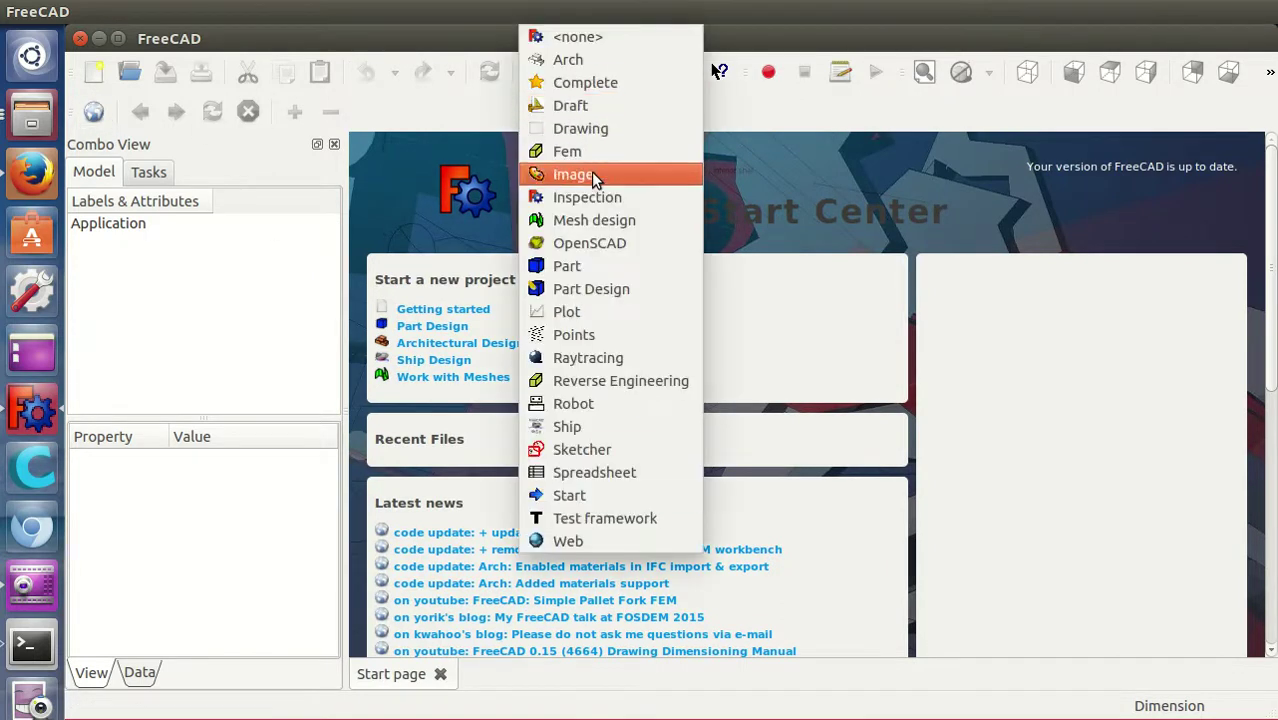
Activate the Part workbench and reopen Edit > Preferences, nudging the dialog into view
{"action": "left_click", "coordinate": [586, 268]}
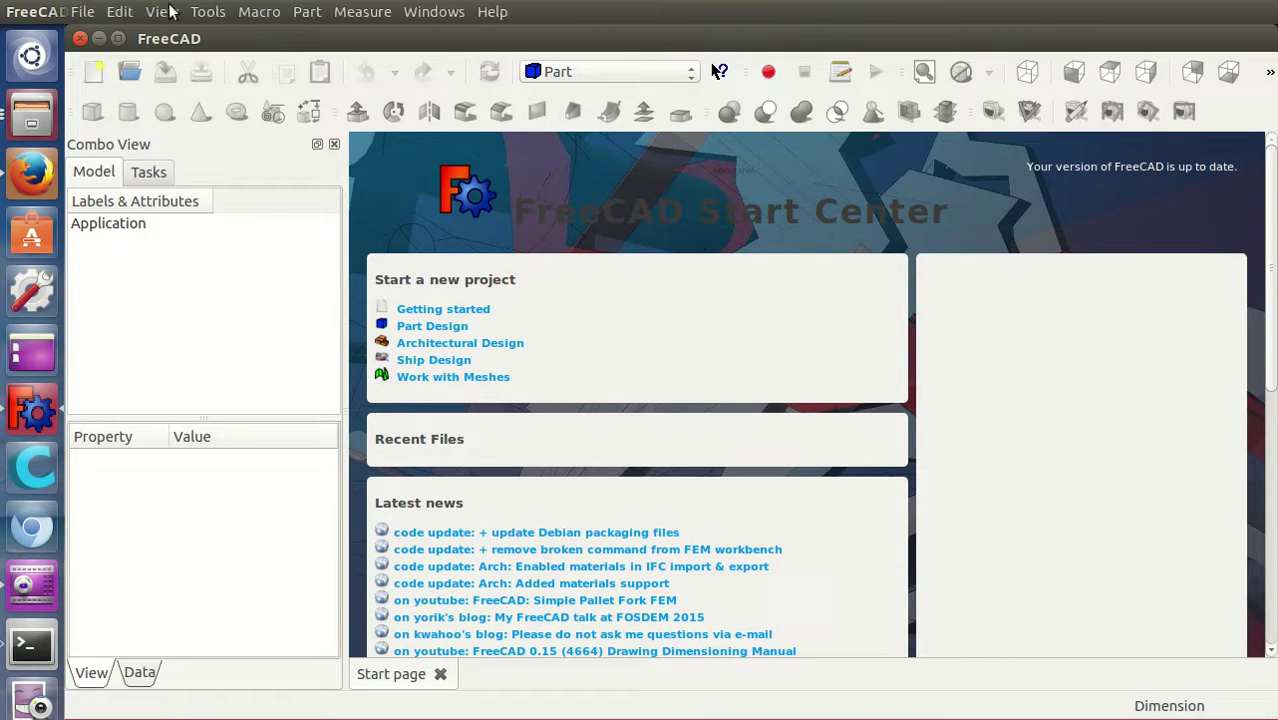
{"action": "left_click", "coordinate": [120, 11]}
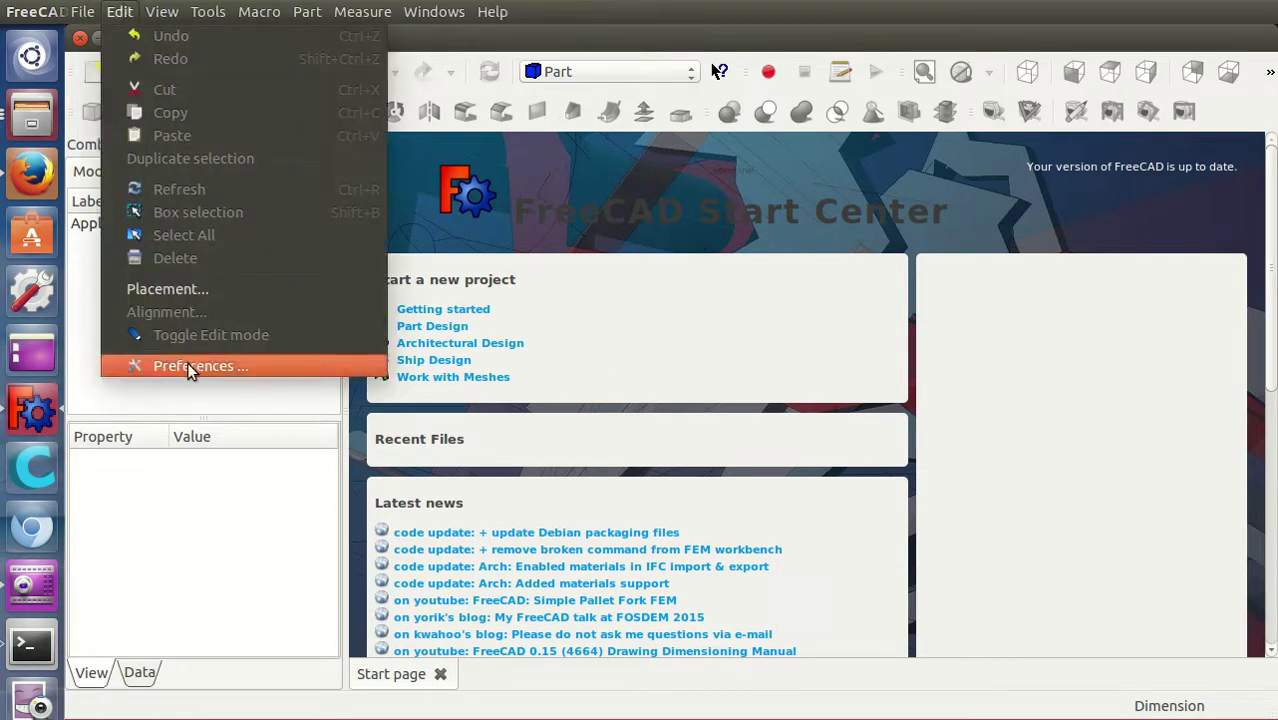
{"action": "left_click", "coordinate": [190, 367]}
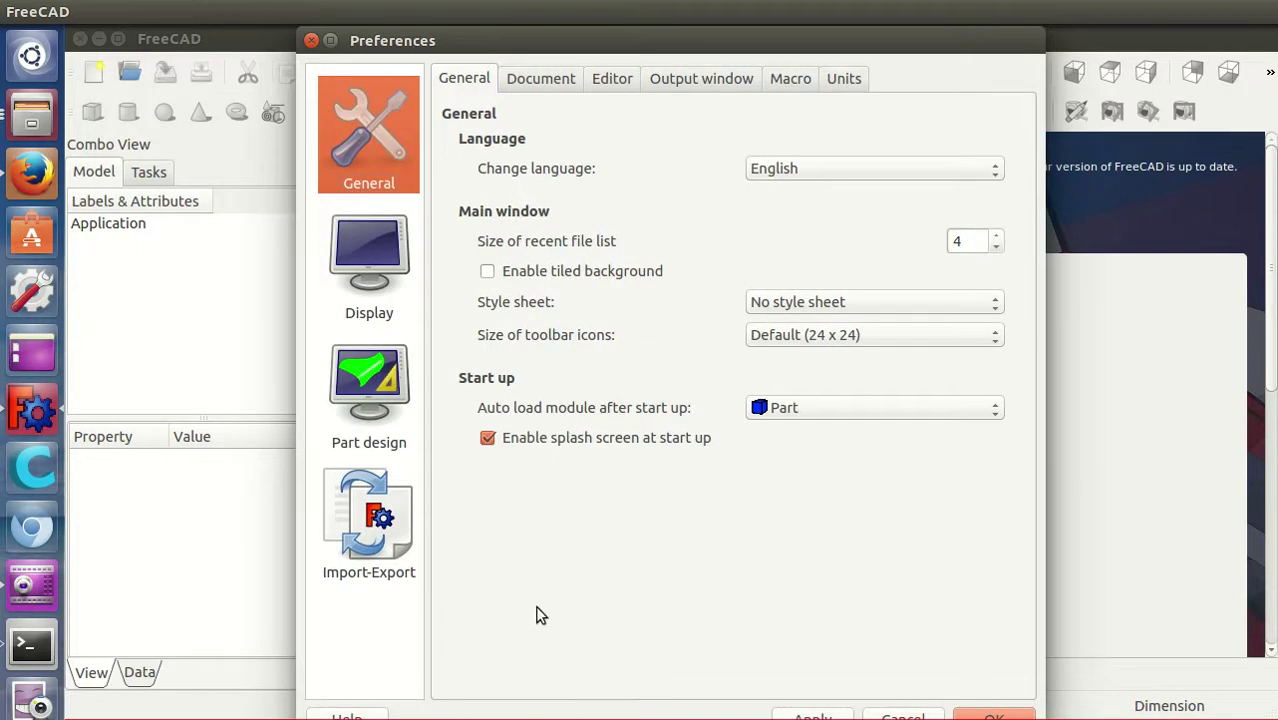
{"action": "left_click_drag", "start_coordinate": [569, 600], "coordinate": [560, 553], "text": "alt"}
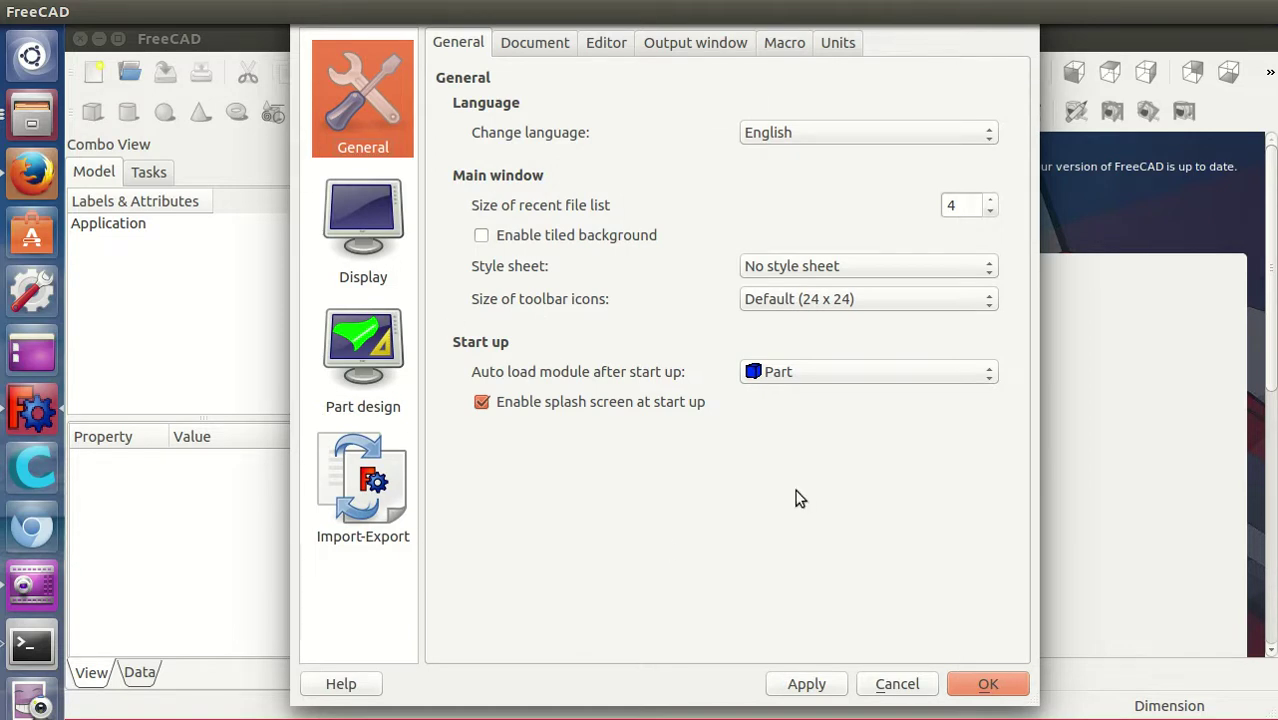
Check model check and refine after boolean, plus refine after sketch-based operations; apply and OK
{"action": "left_click", "coordinate": [373, 360]}
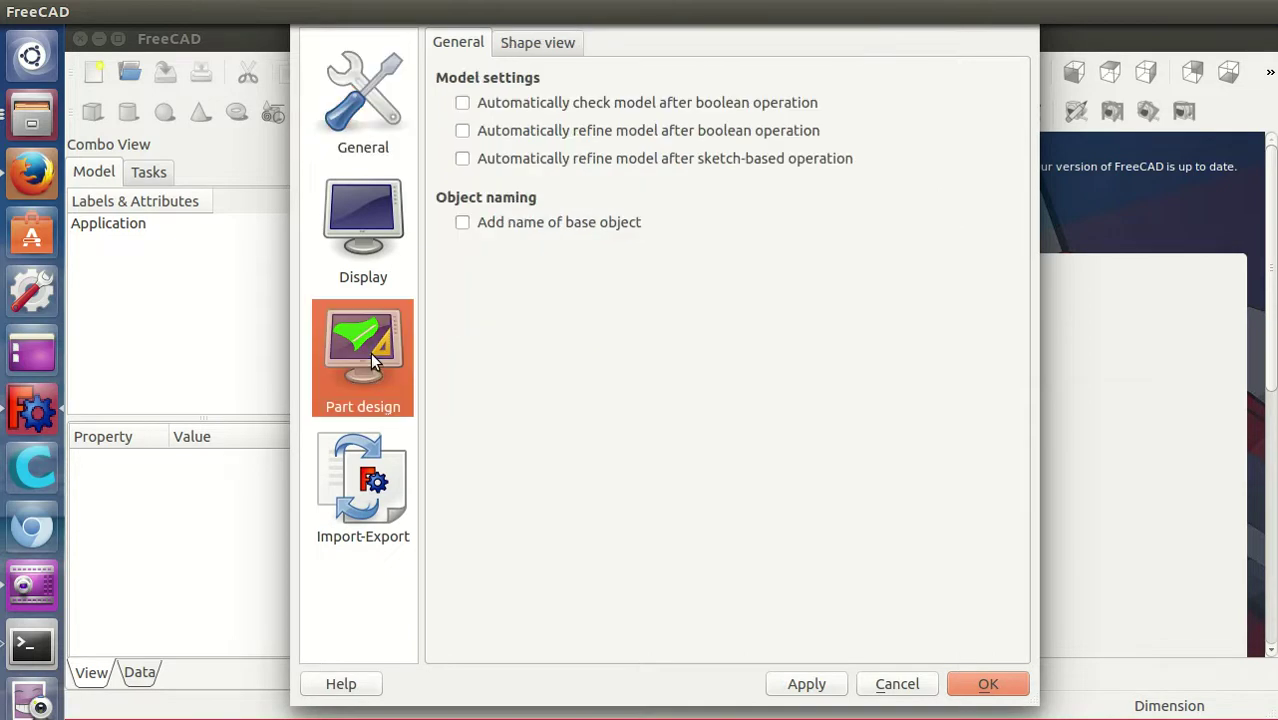
{"action": "left_click", "coordinate": [463, 103]}
{"action": "left_click", "coordinate": [463, 131]}
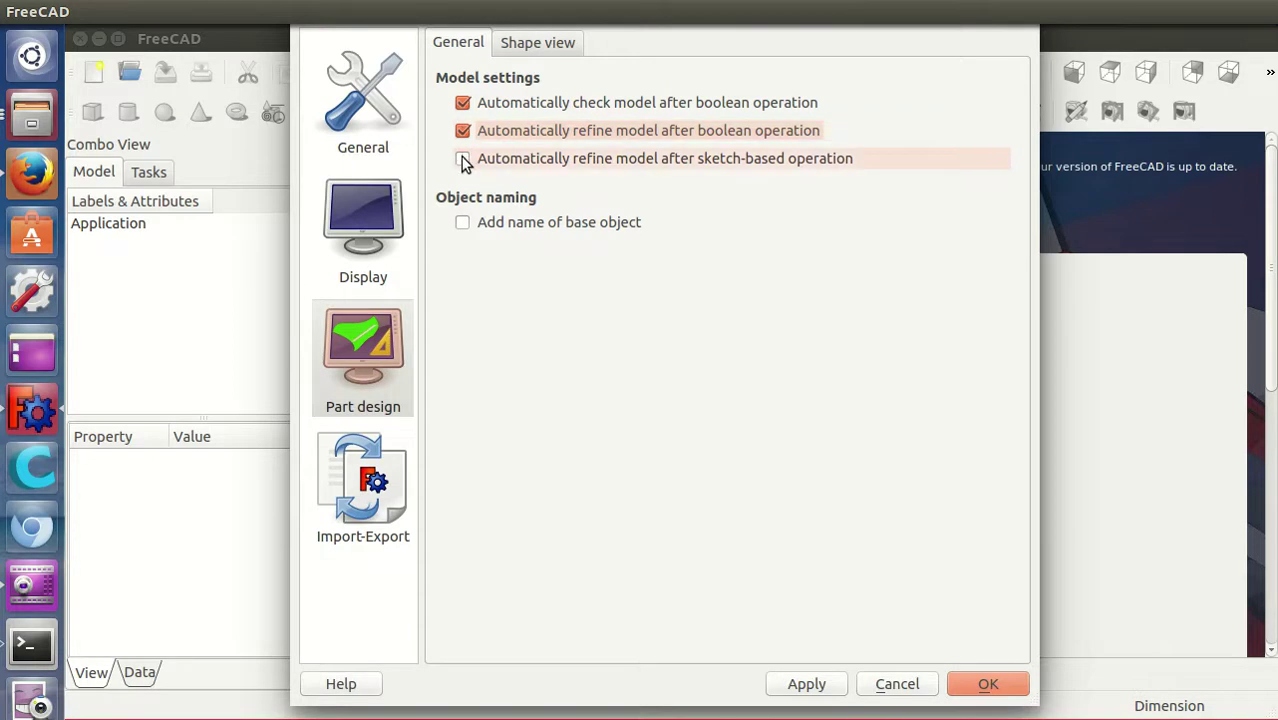
{"action": "left_click", "coordinate": [463, 160]}
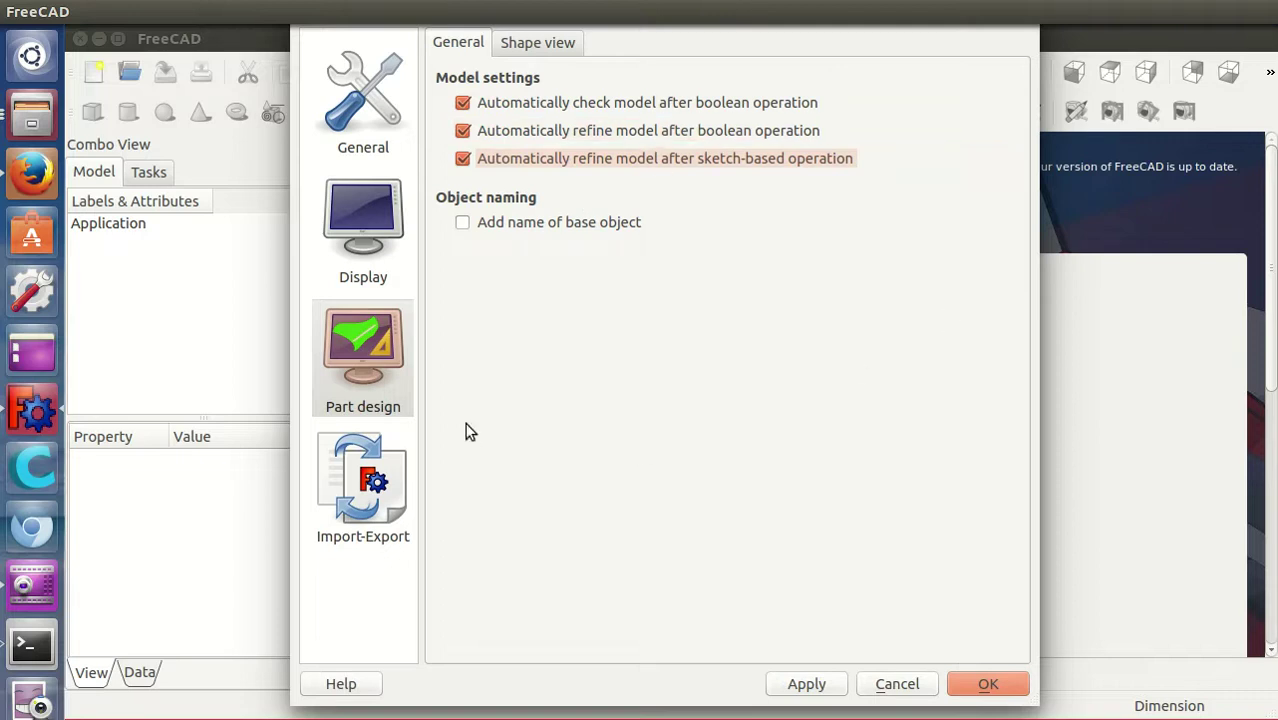
{"action": "left_click", "coordinate": [806, 686]}
{"action": "left_click", "coordinate": [978, 688]}
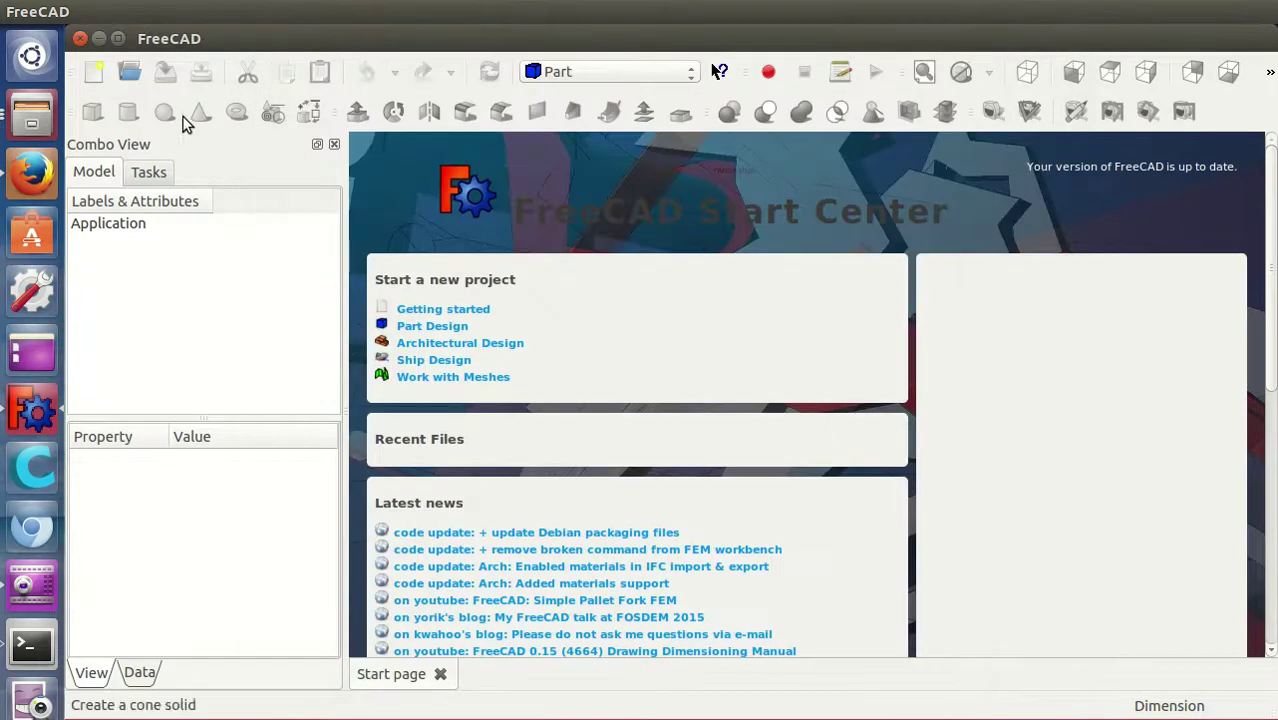
Create a new document with a Part cube and orbit to an oblique view
{"action": "left_click", "coordinate": [92, 72]}
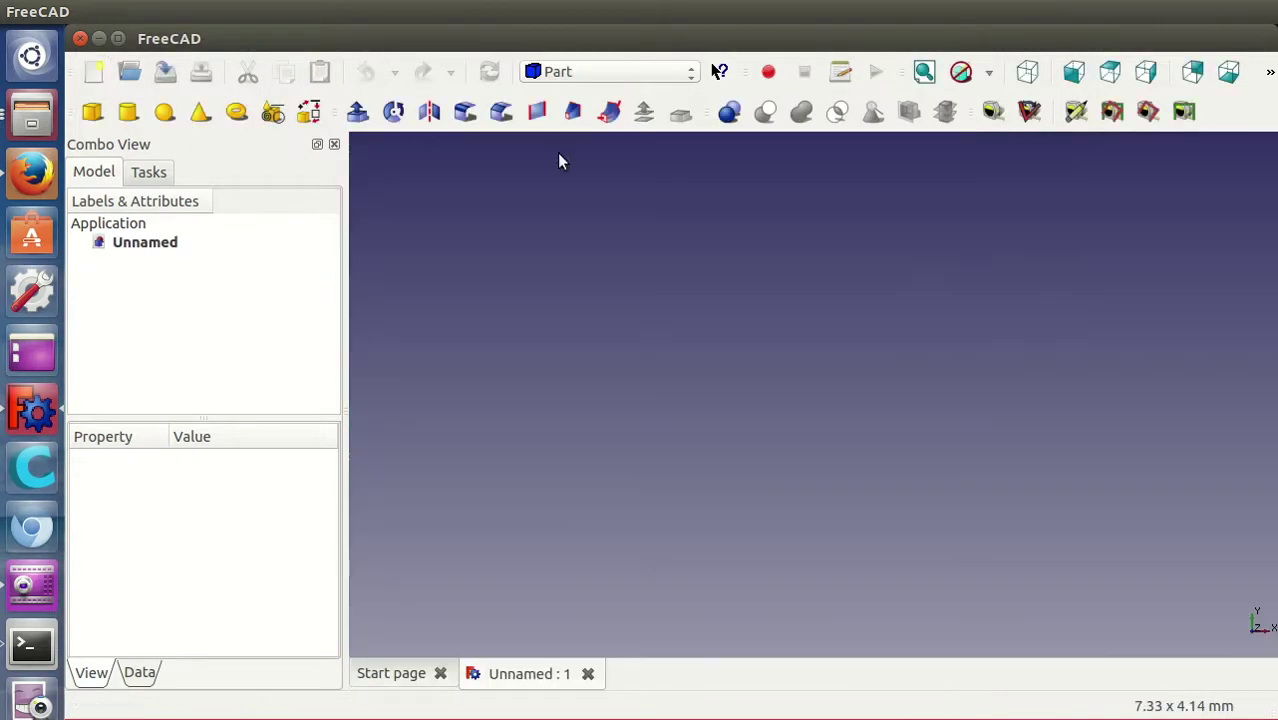
{"action": "left_click", "coordinate": [92, 111]}
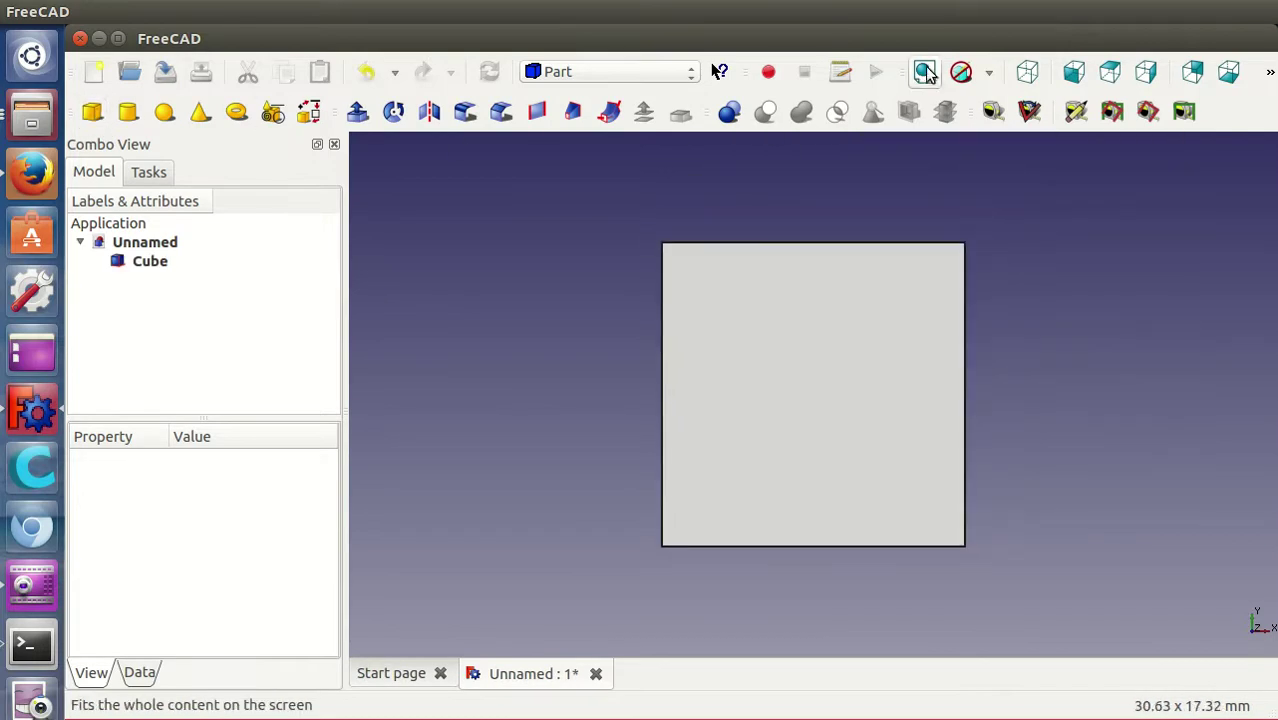
{"action": "mouse_move", "coordinate": [965, 540]}
{"action": "middle_mouse_down"}
{"action": "mouse_move", "coordinate": [1045, 507]}
{"action": "mouse_move", "coordinate": [1020, 530]}
{"action": "mouse_move", "coordinate": [876, 553]}
{"action": "mouse_move", "coordinate": [941, 558]}
{"action": "middle_mouse_up"}
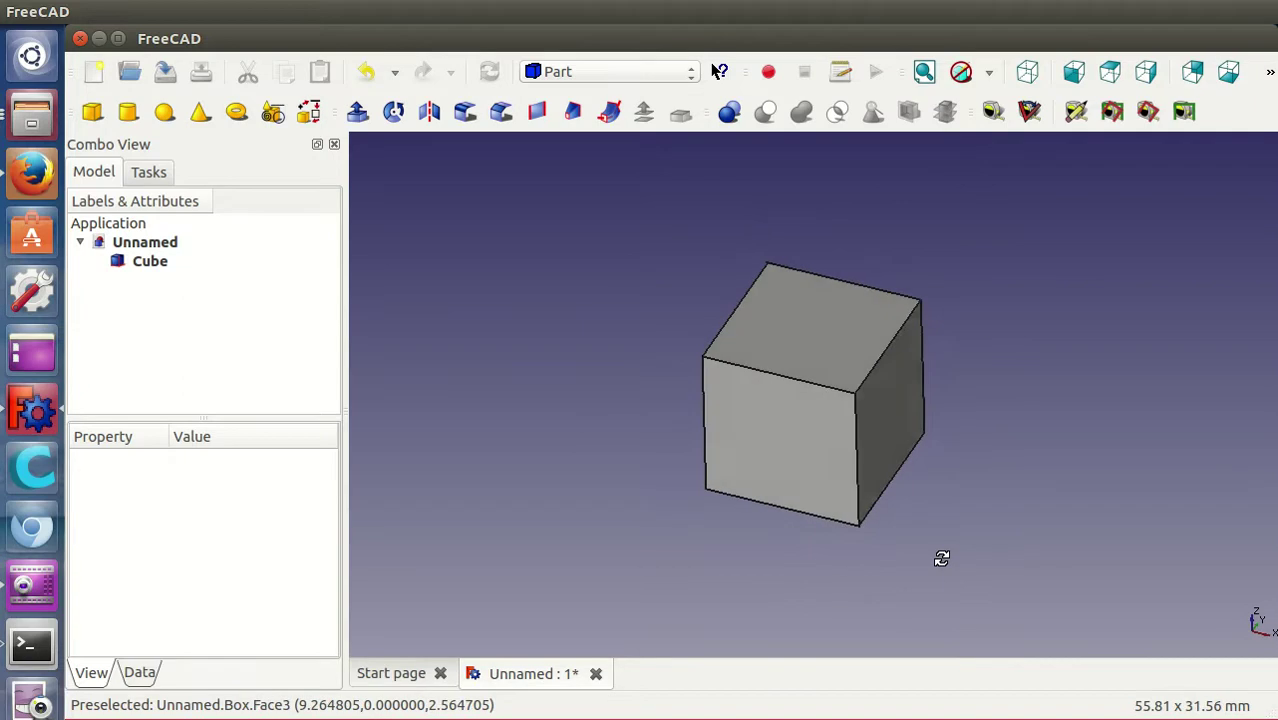
Add a second cube and set its Placement X to 10 mm
{"action": "left_click", "coordinate": [92, 111]}
{"action": "left_click", "coordinate": [165, 282]}
{"action": "left_click", "coordinate": [139, 672]}
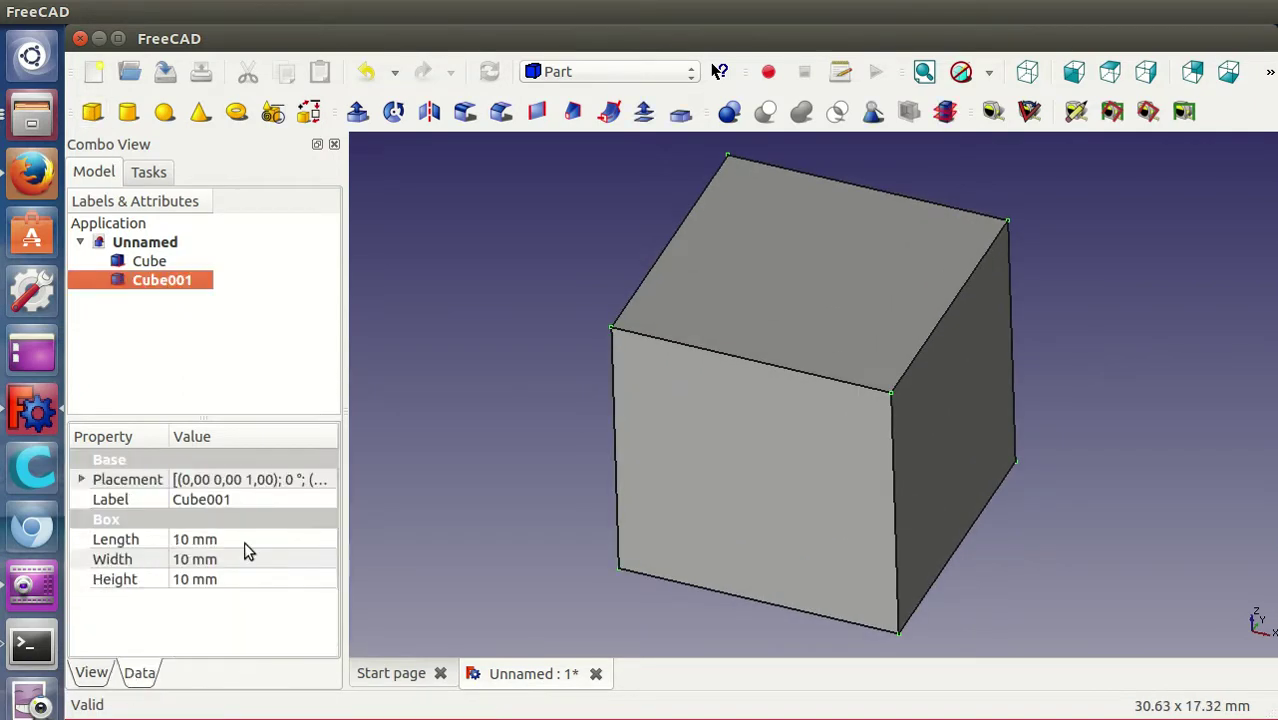
{"action": "left_click", "coordinate": [268, 484]}
{"action": "left_click", "coordinate": [320, 481]}
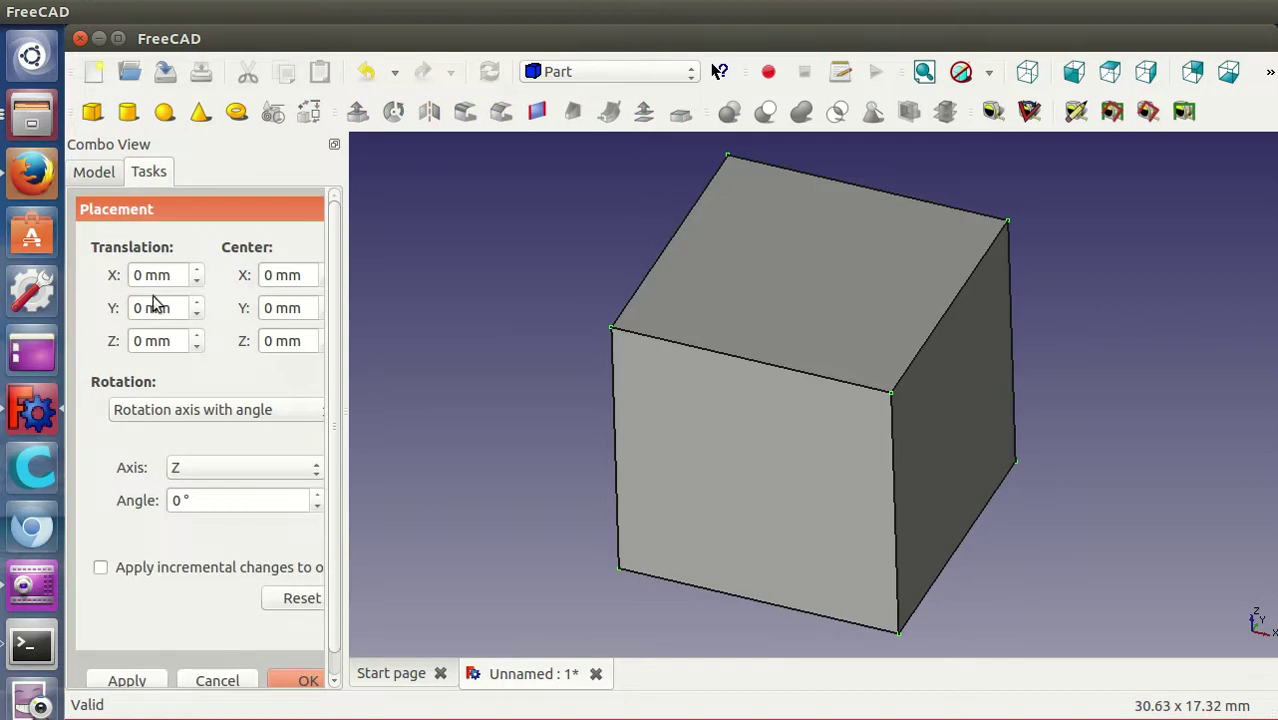
{"action": "scroll", "coordinate": [153, 280], "scroll_direction": "up", "scroll_amount": 3}
{"action": "scroll", "coordinate": [153, 280], "scroll_direction": "up", "scroll_amount": 3}
{"action": "scroll", "coordinate": [153, 280], "scroll_direction": "up", "scroll_amount": 3}
{"action": "scroll", "coordinate": [153, 280], "scroll_direction": "up", "scroll_amount": 2}
{"action": "scroll", "coordinate": [153, 280], "scroll_direction": "down", "scroll_amount": 1}
{"action": "left_click", "coordinate": [300, 680]}
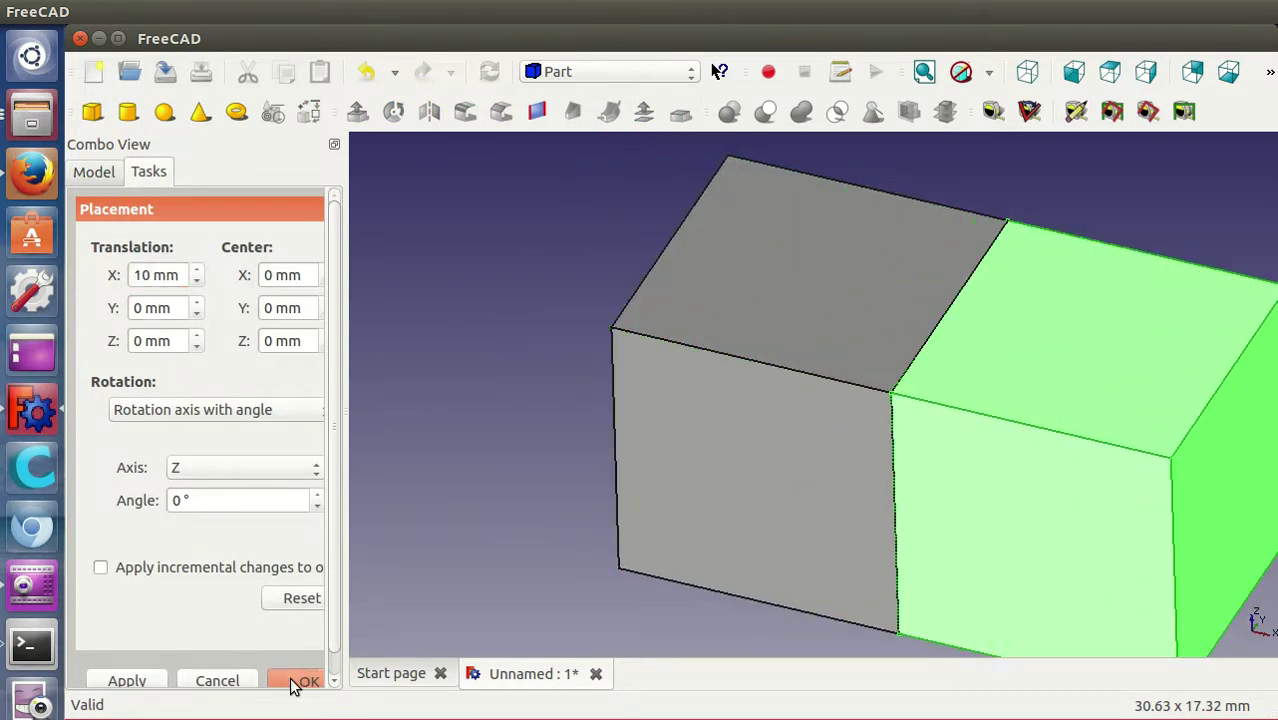
Set the second cube's Height to 3 mm
{"action": "left_click", "coordinate": [239, 538]}
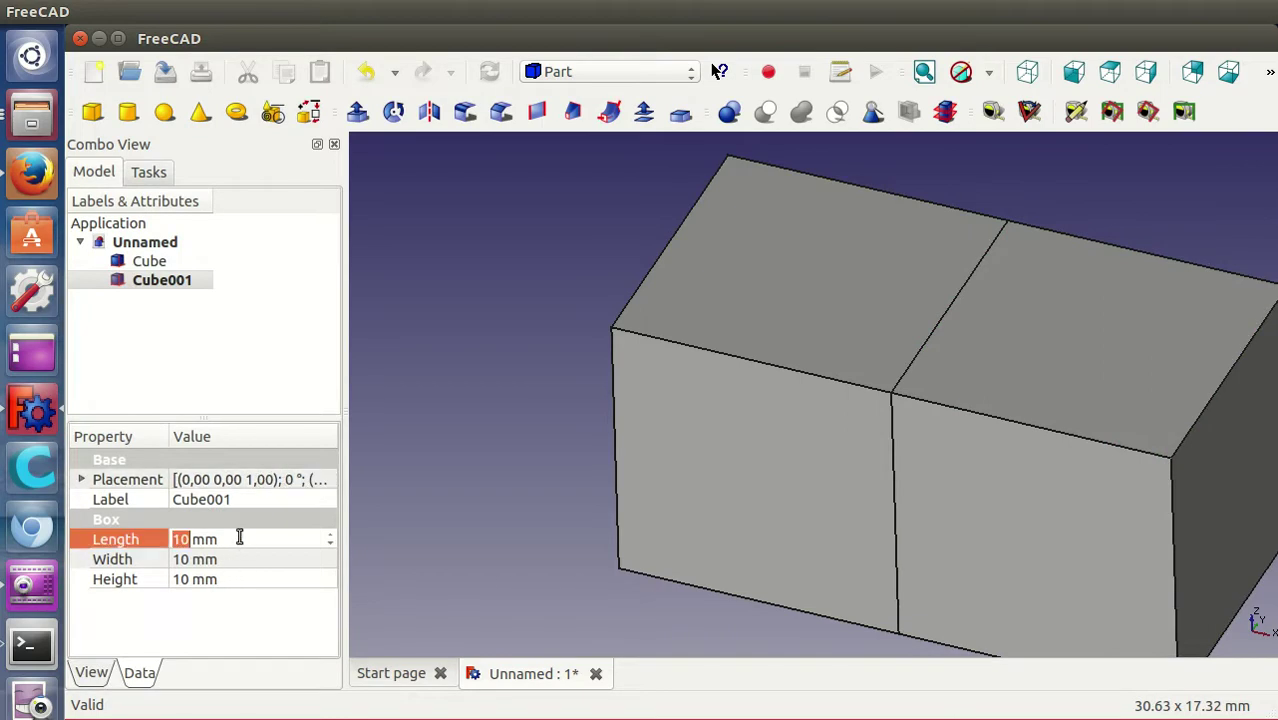
{"action": "scroll", "coordinate": [239, 538], "scroll_direction": "down", "scroll_amount": 2}
{"action": "scroll", "coordinate": [239, 538], "scroll_direction": "up", "scroll_amount": 1}
{"action": "scroll", "coordinate": [239, 538], "scroll_direction": "up", "scroll_amount": 1}
{"action": "left_click", "coordinate": [243, 579]}
{"action": "scroll", "coordinate": [243, 579], "scroll_direction": "down", "scroll_amount": 4}
{"action": "scroll", "coordinate": [243, 579], "scroll_direction": "down", "scroll_amount": 3}
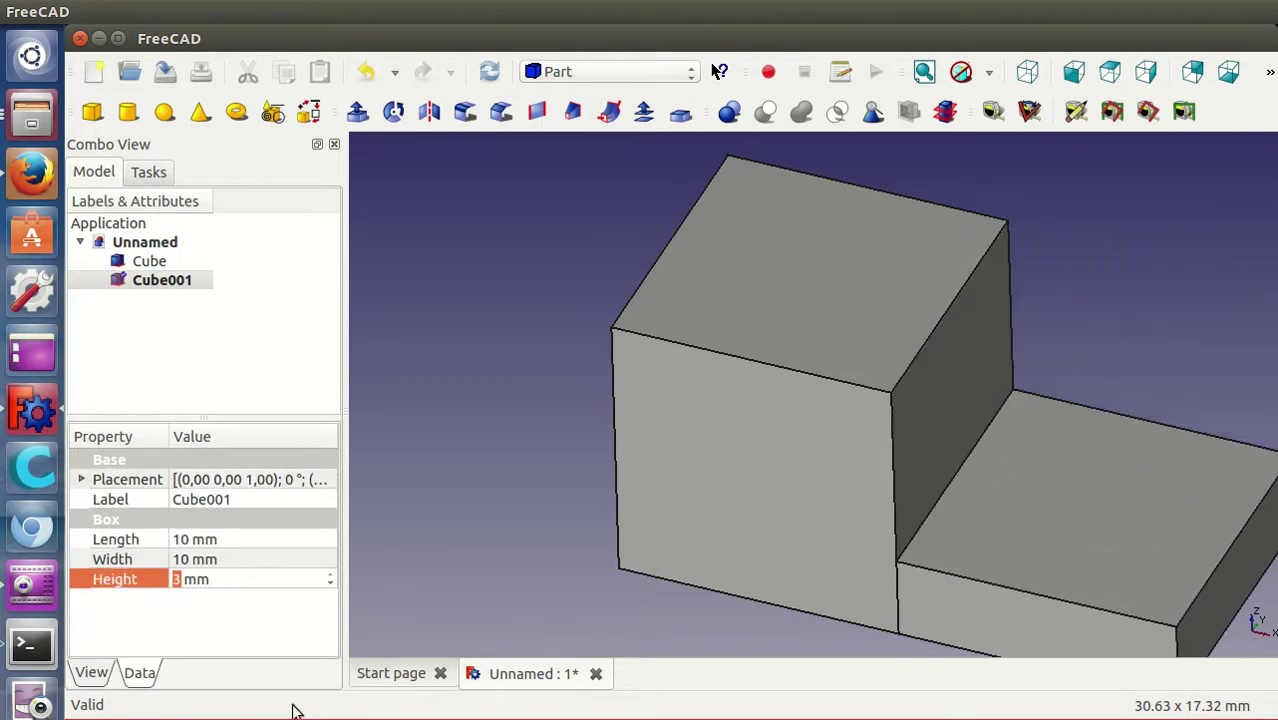
{"action": "left_click", "coordinate": [400, 600]}
Fit the view, select both cubes, and Union them into a single Fusion
{"action": "left_click", "coordinate": [924, 72]}
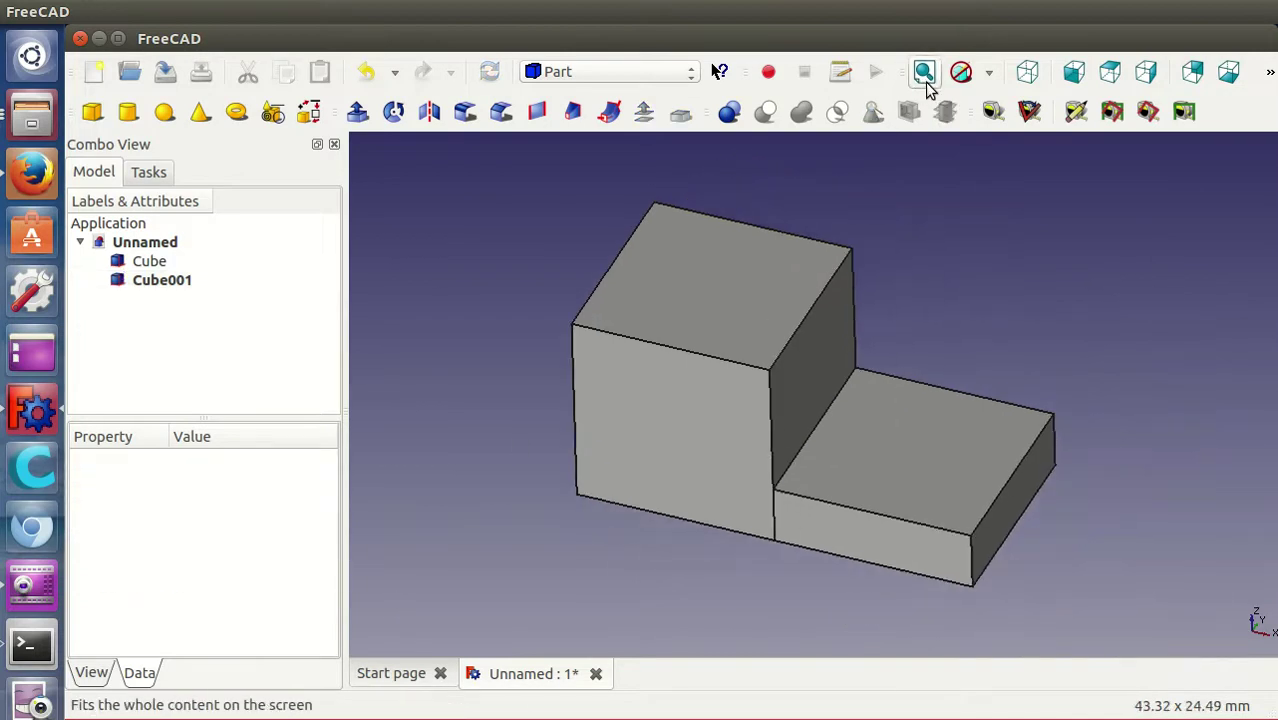
{"action": "left_click", "coordinate": [150, 261]}
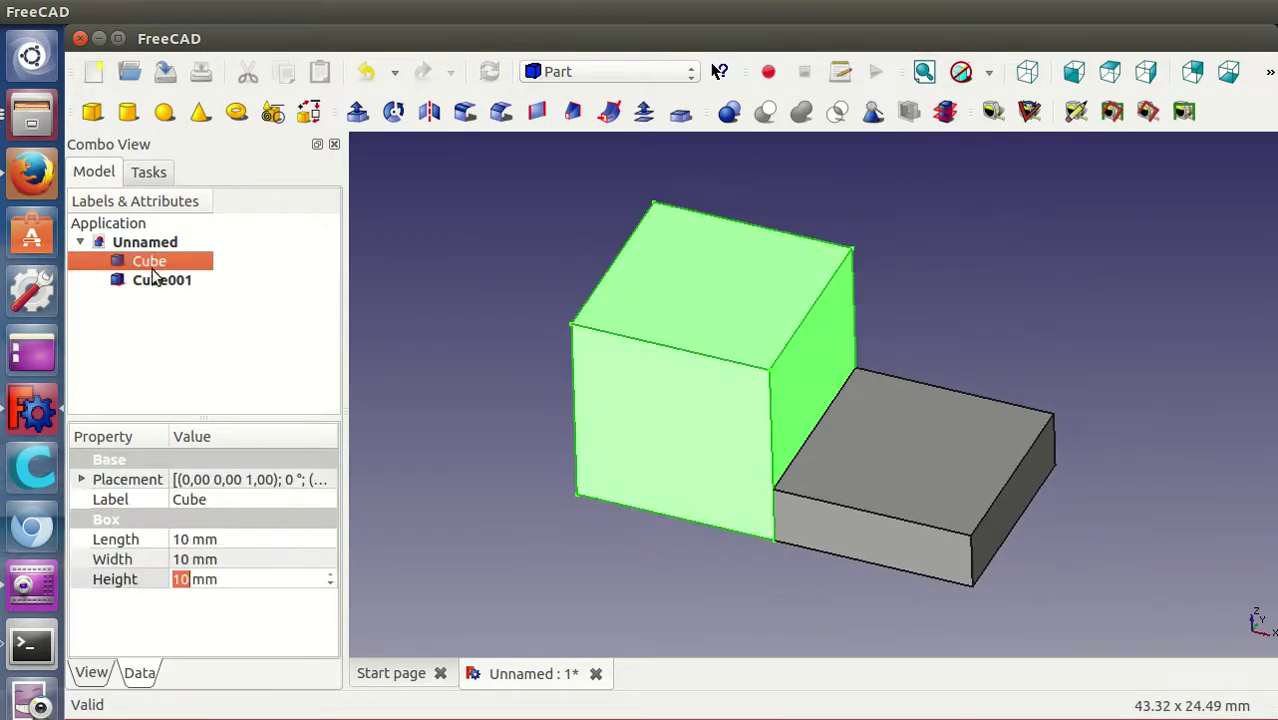
{"action": "left_click", "coordinate": [158, 282], "text": "ctrl"}
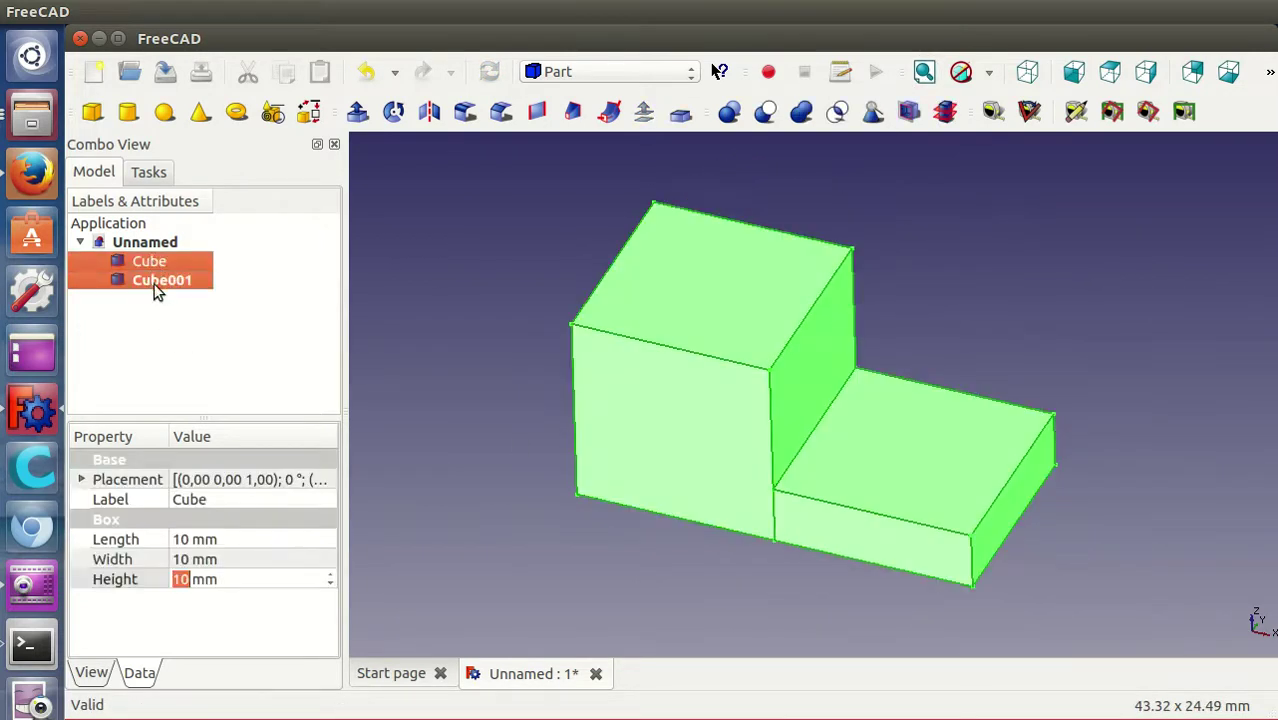
{"action": "left_click", "coordinate": [803, 113]}
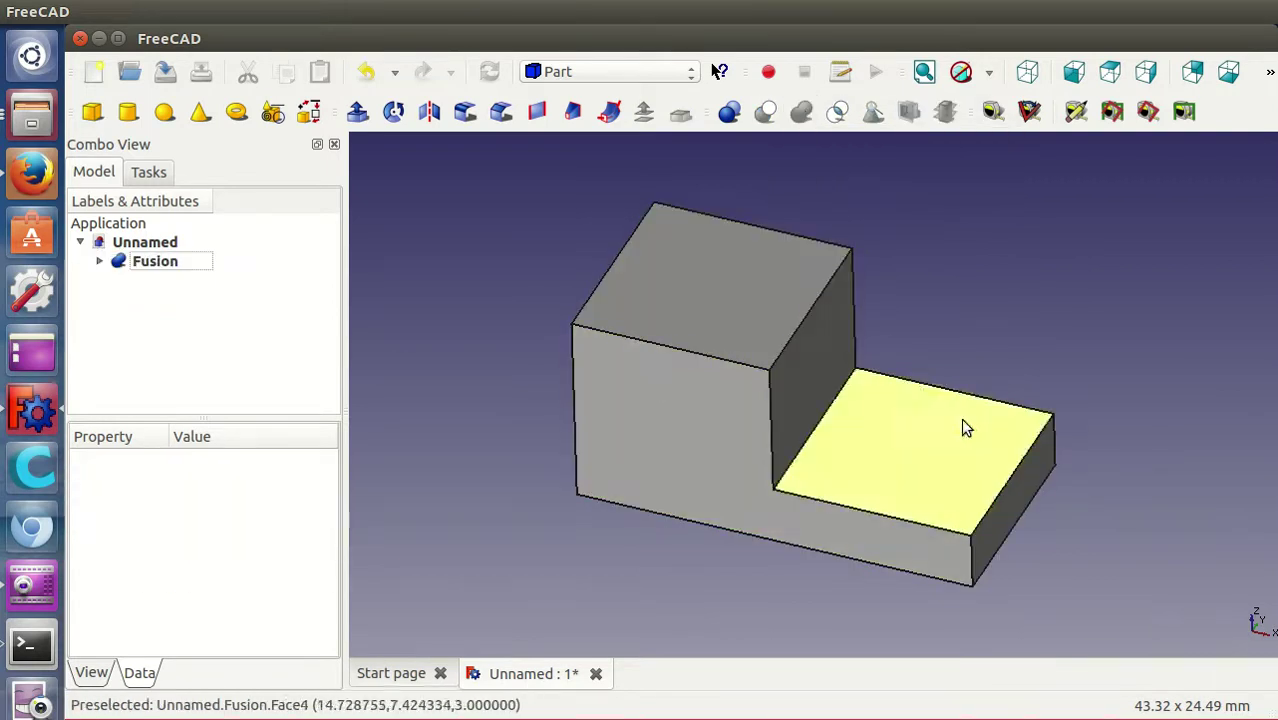
{"action": "middle_click_drag", "start_coordinate": [1104, 533], "coordinate": [1088, 535]}
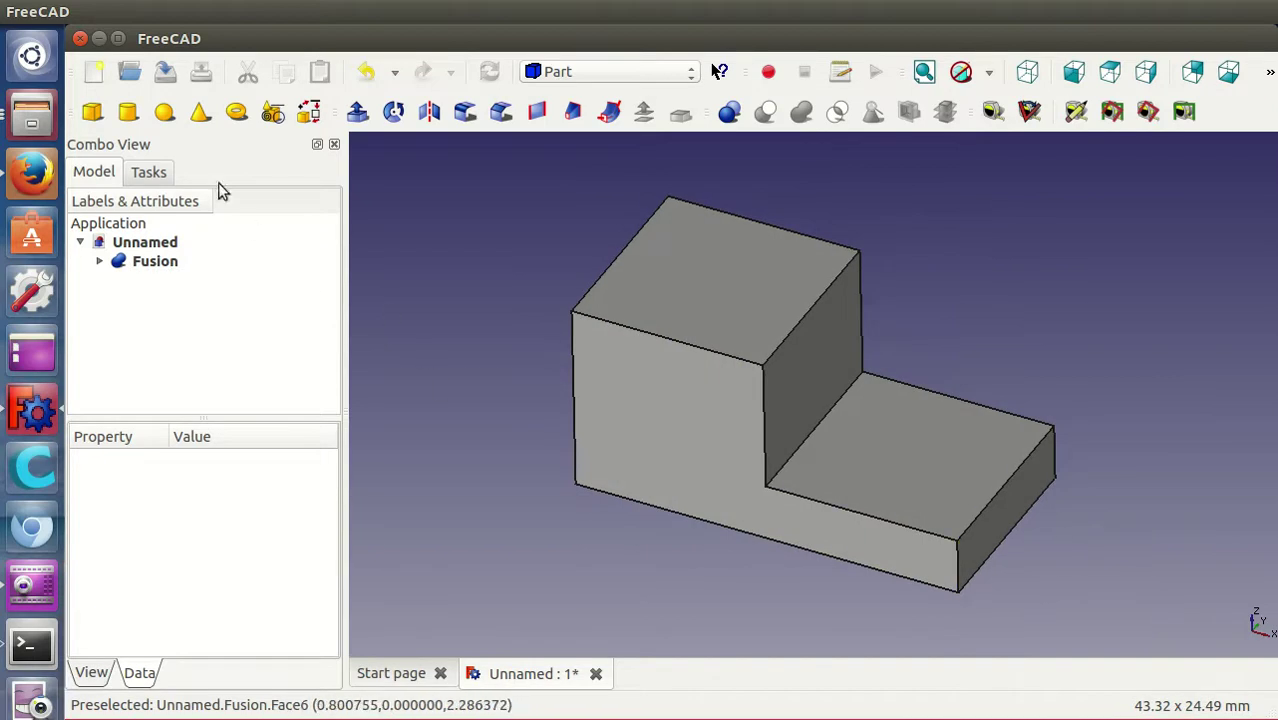
Save As test.fcstd in Desktop/test, confirming replacement of the existing file
{"action": "left_click", "coordinate": [165, 71]}
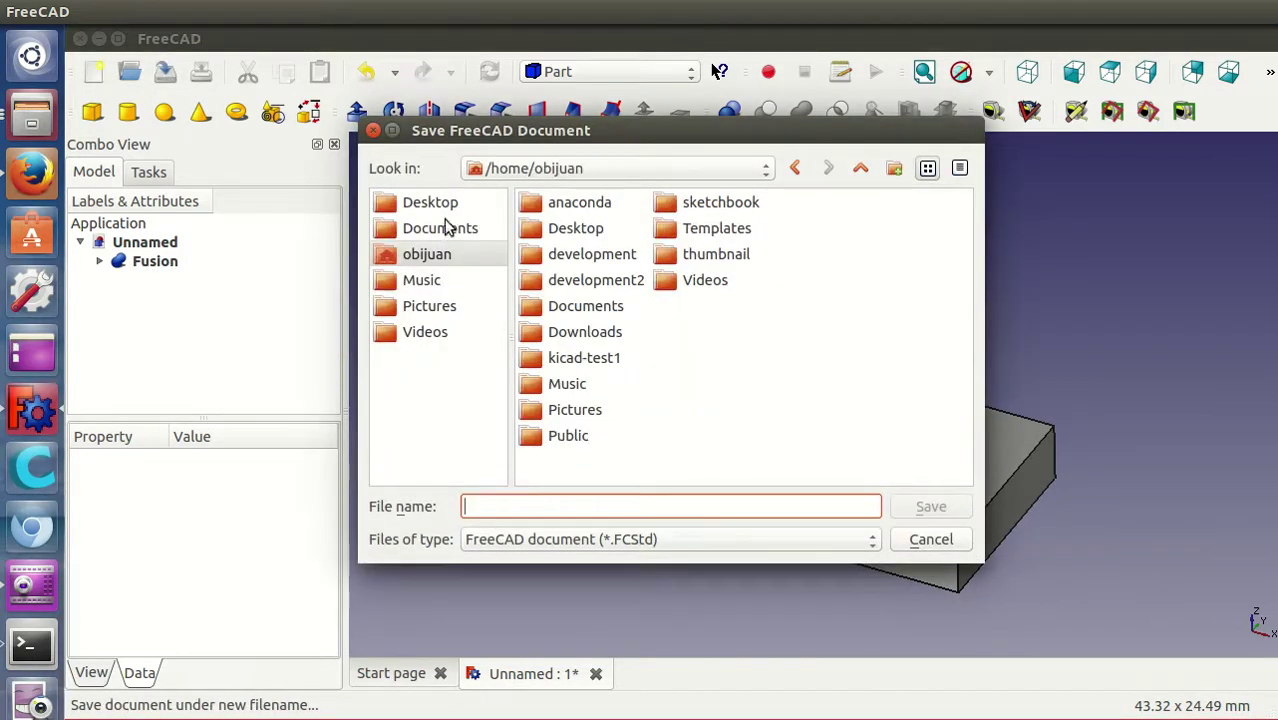
{"action": "left_click", "coordinate": [442, 206]}
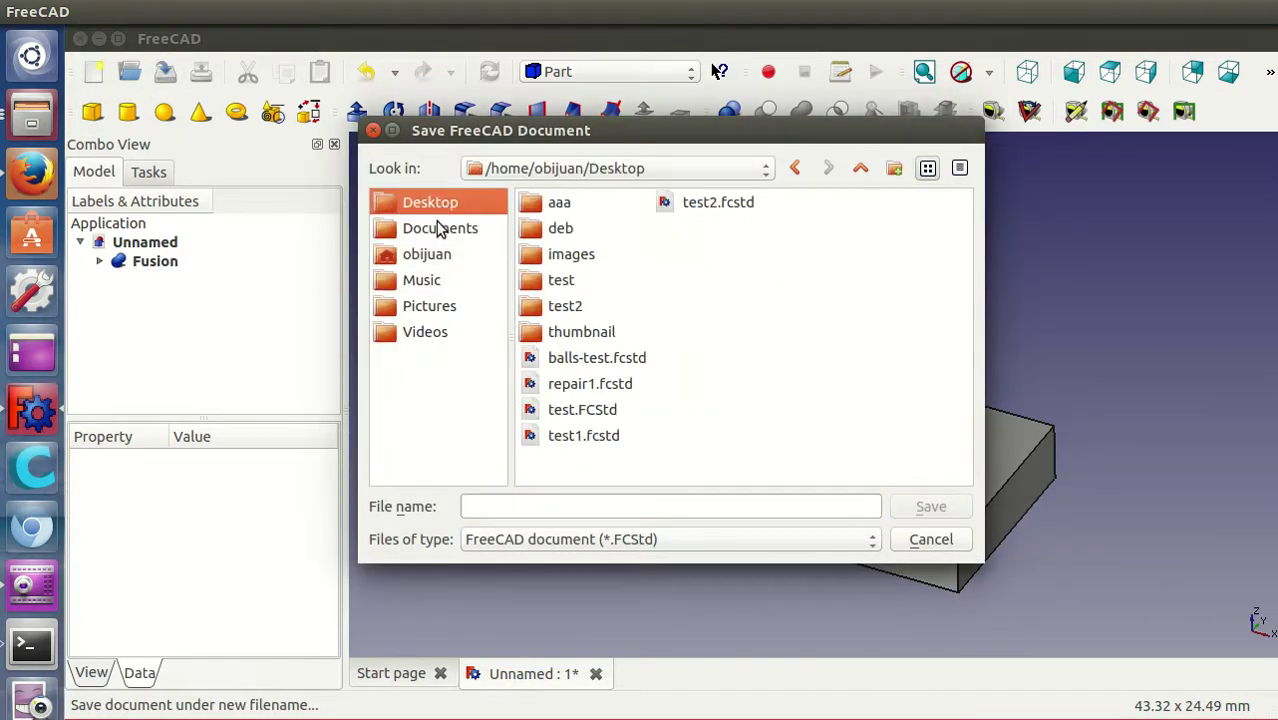
{"action": "double_click", "coordinate": [572, 282]}
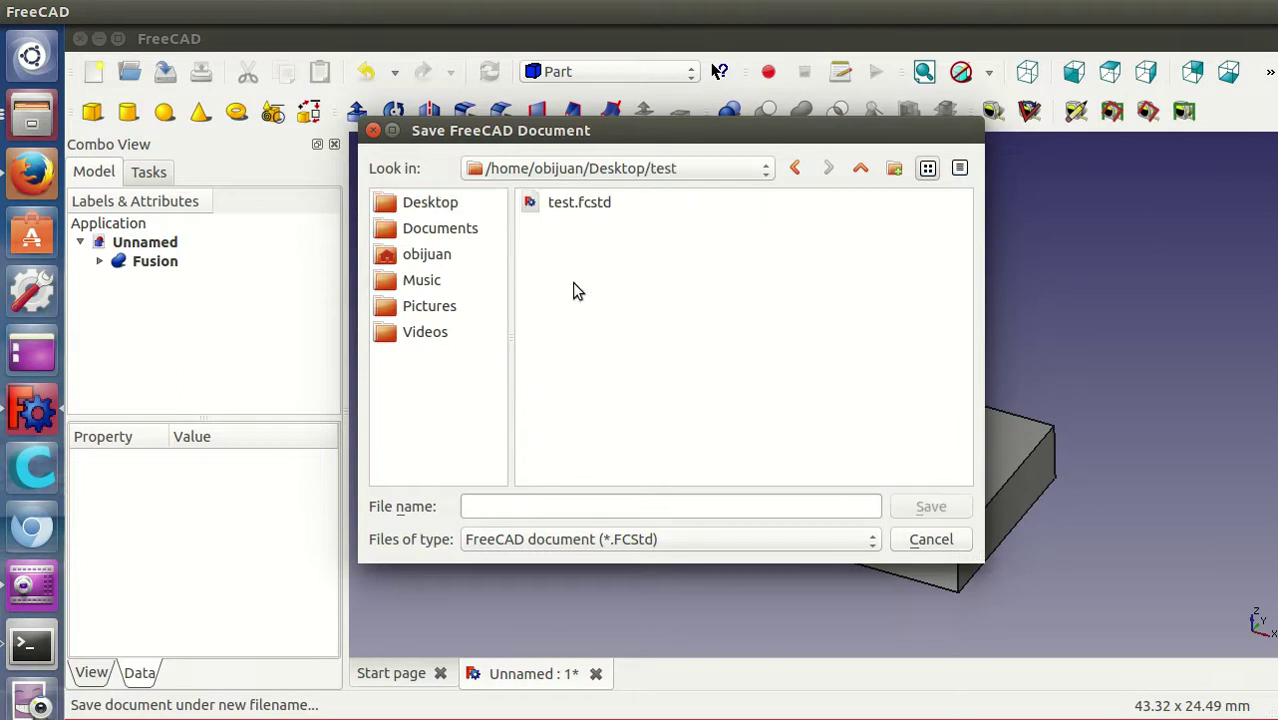
{"action": "left_click", "coordinate": [583, 205]}
{"action": "left_click", "coordinate": [918, 508]}
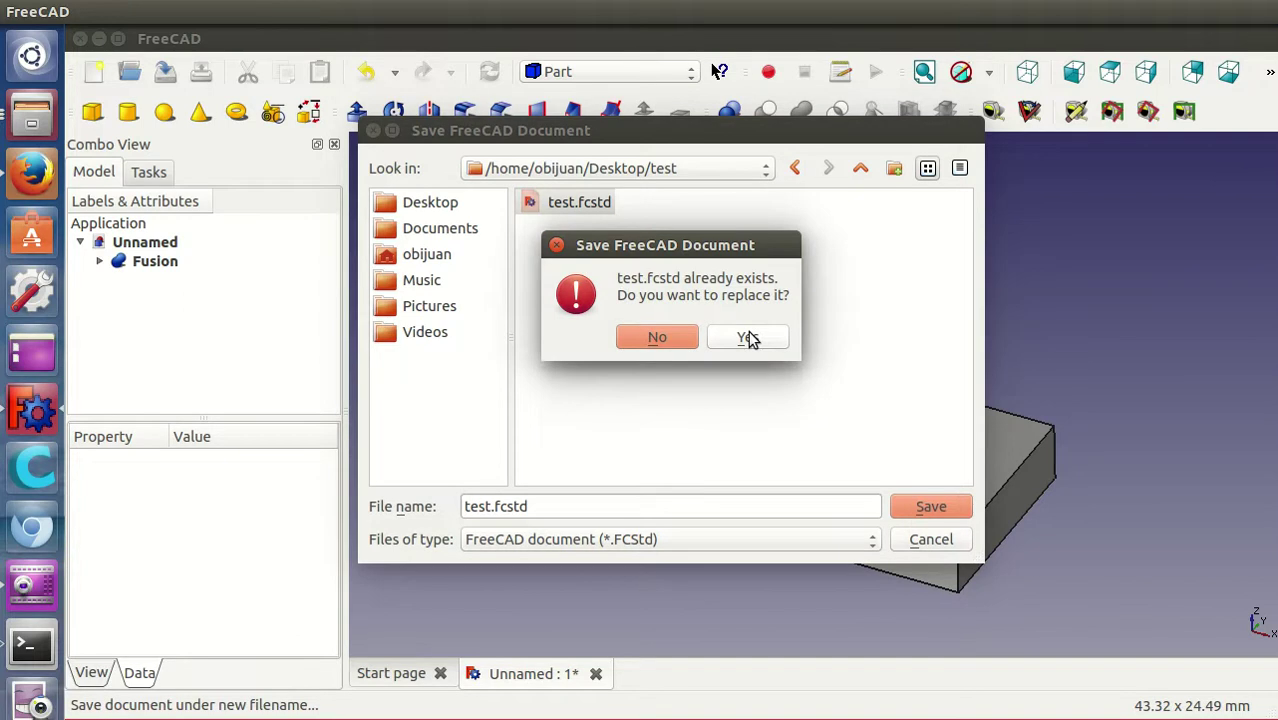
{"action": "left_click", "coordinate": [748, 338]}
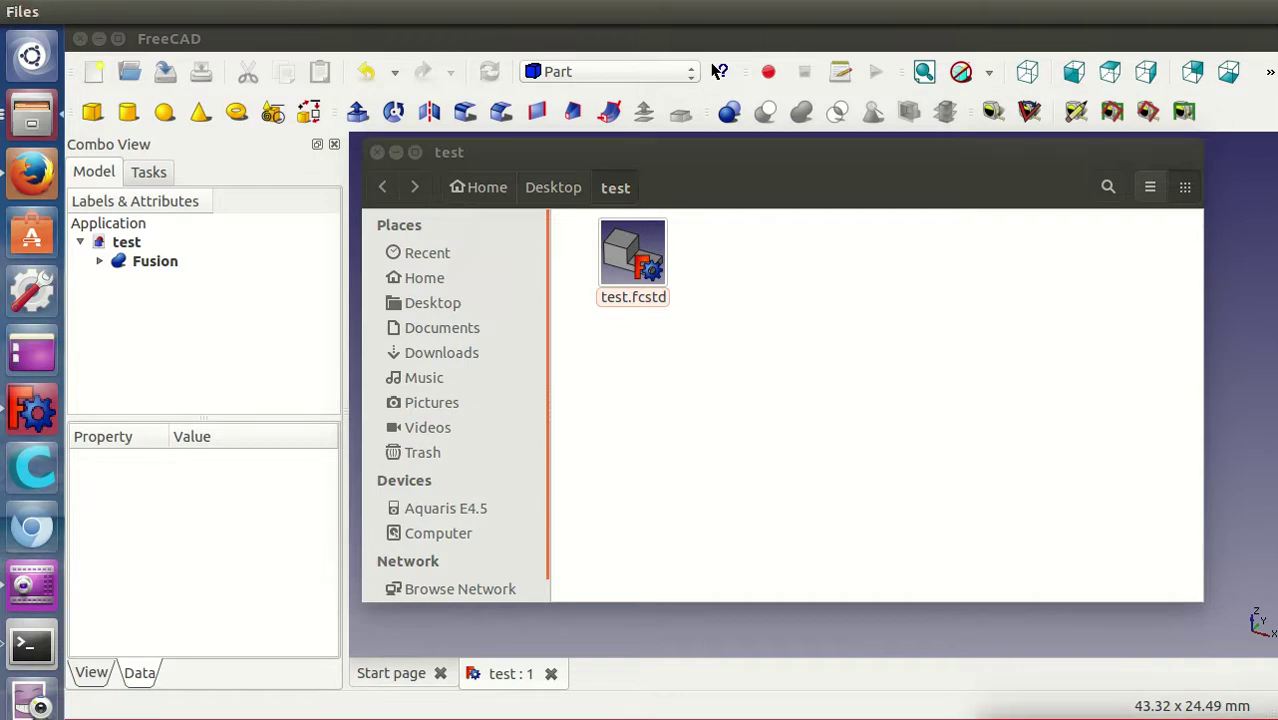
Compare test.fcstd's thumbnail with the test2 folder's thumbnailed files, then move both windows aside
{"action": "left_click_drag", "start_coordinate": [1270, 700], "coordinate": [813, 118]}
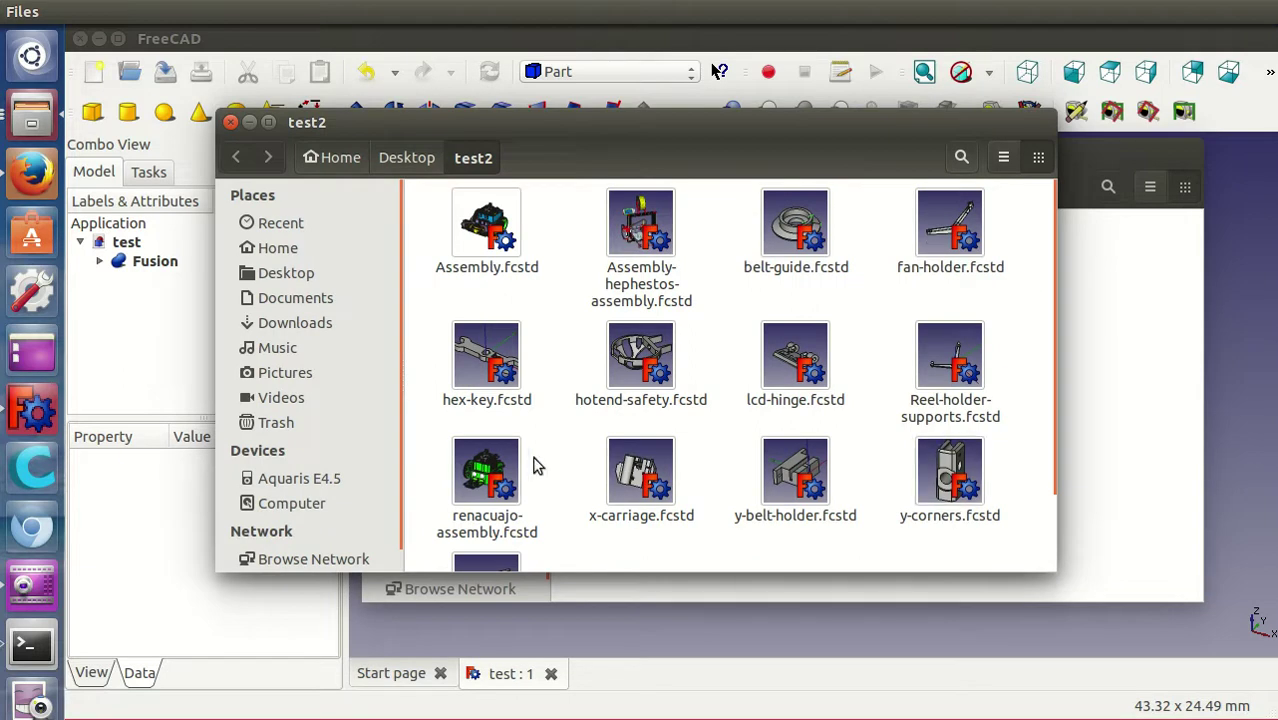
{"action": "scroll", "coordinate": [748, 420], "scroll_direction": "down", "scroll_amount": 2}
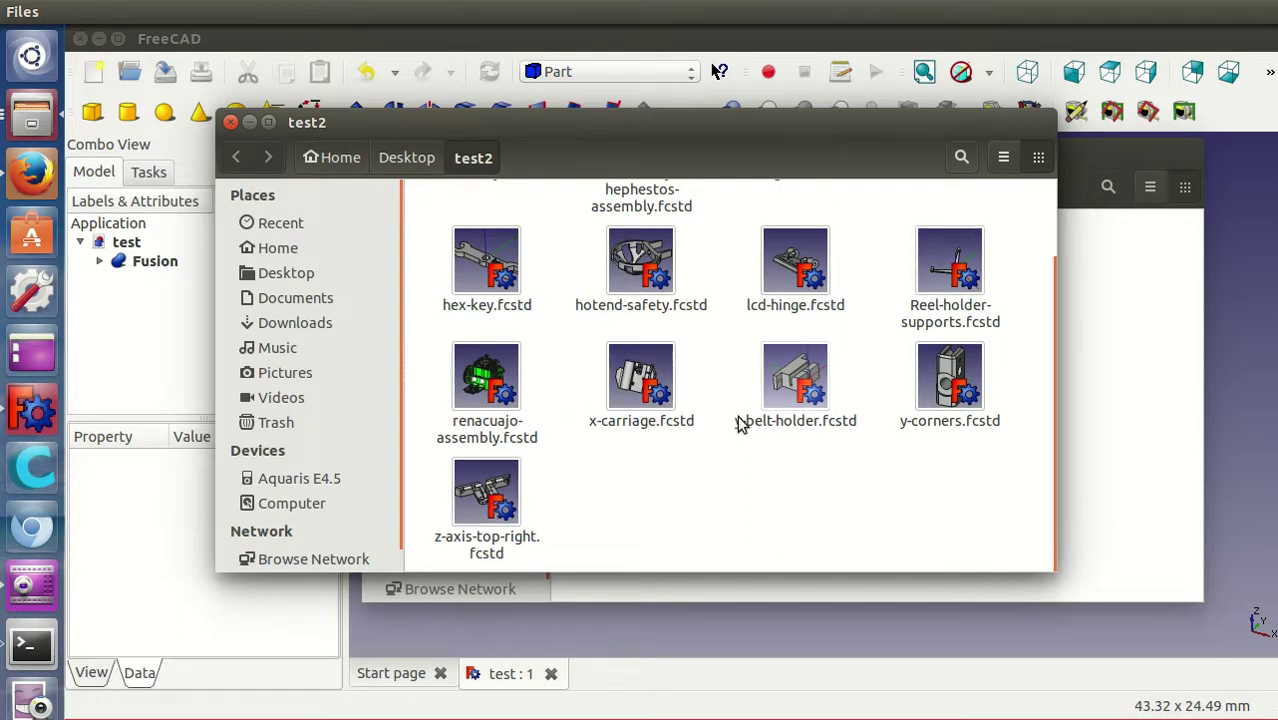
{"action": "scroll", "coordinate": [740, 425], "scroll_direction": "up", "scroll_amount": 2}
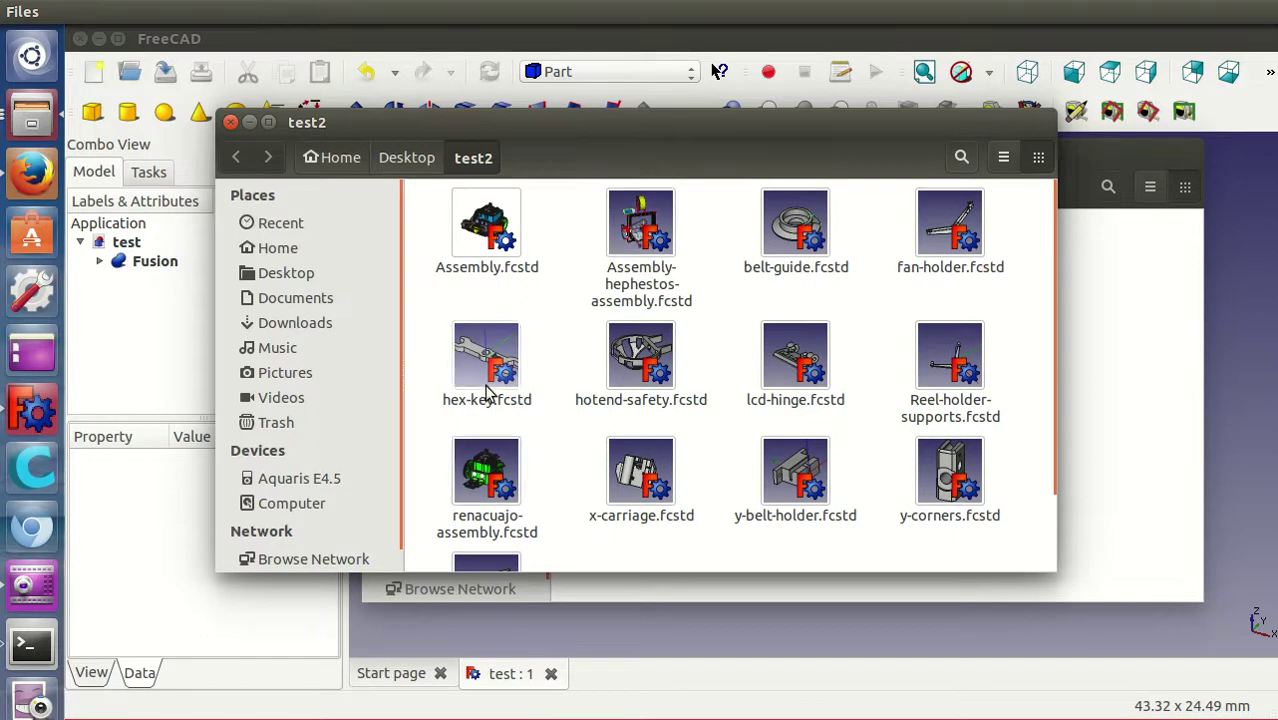
{"action": "left_click_drag", "start_coordinate": [689, 128], "coordinate": [1270, 118]}
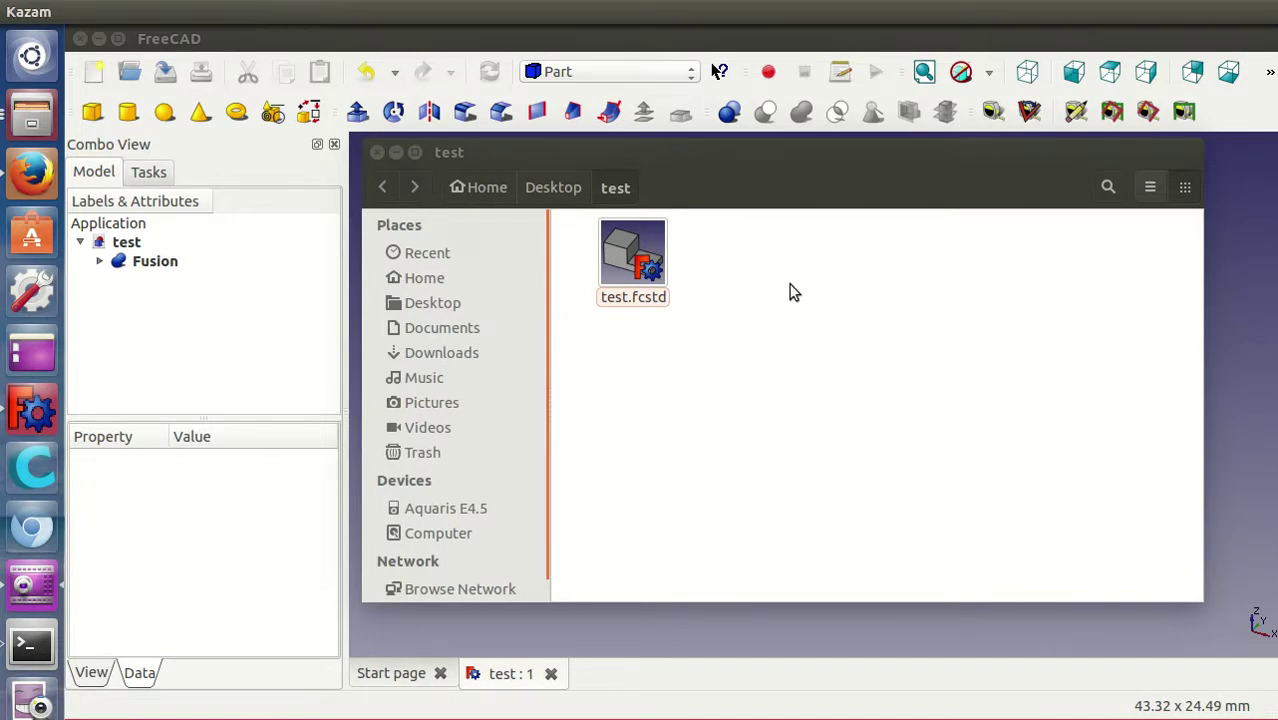
{"action": "mouse_move", "coordinate": [673, 152]}
{"action": "left_mouse_down"}
{"action": "mouse_move", "coordinate": [710, 169]}
{"action": "mouse_move", "coordinate": [1277, 172]}
{"action": "left_mouse_up"}
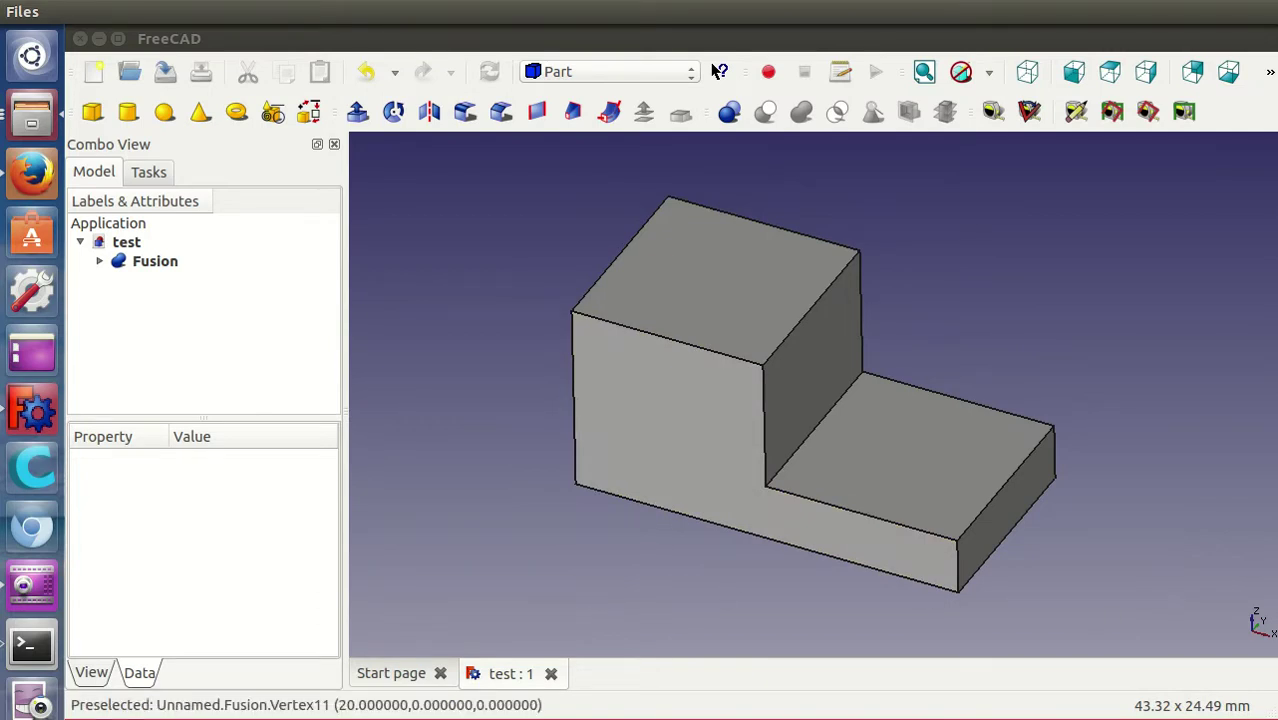
Bring forward T02-ej2-miniaturas.png showing the red cylinder, green cone and blue torus thumbnails
{"action": "mouse_move", "coordinate": [1250, 410]}
{"action": "left_mouse_down"}
{"action": "mouse_move", "coordinate": [1209, 384]}
{"action": "mouse_move", "coordinate": [1053, 140]}
{"action": "left_mouse_up"}
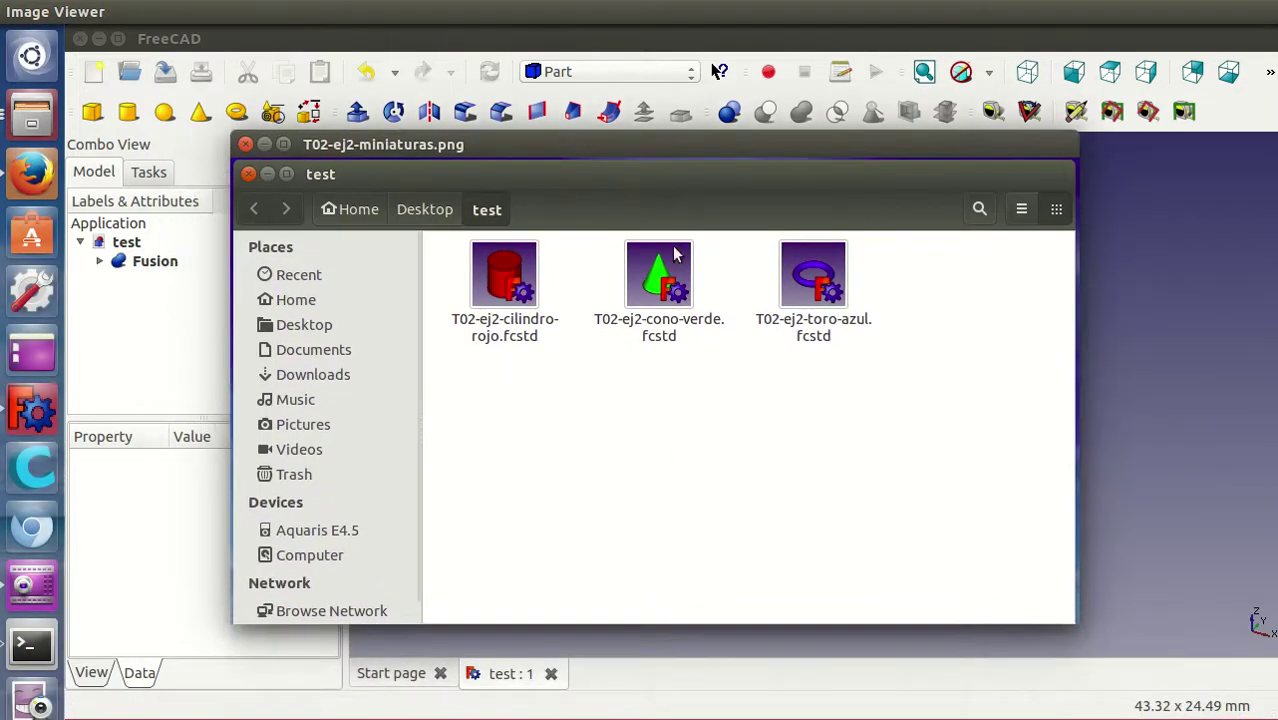